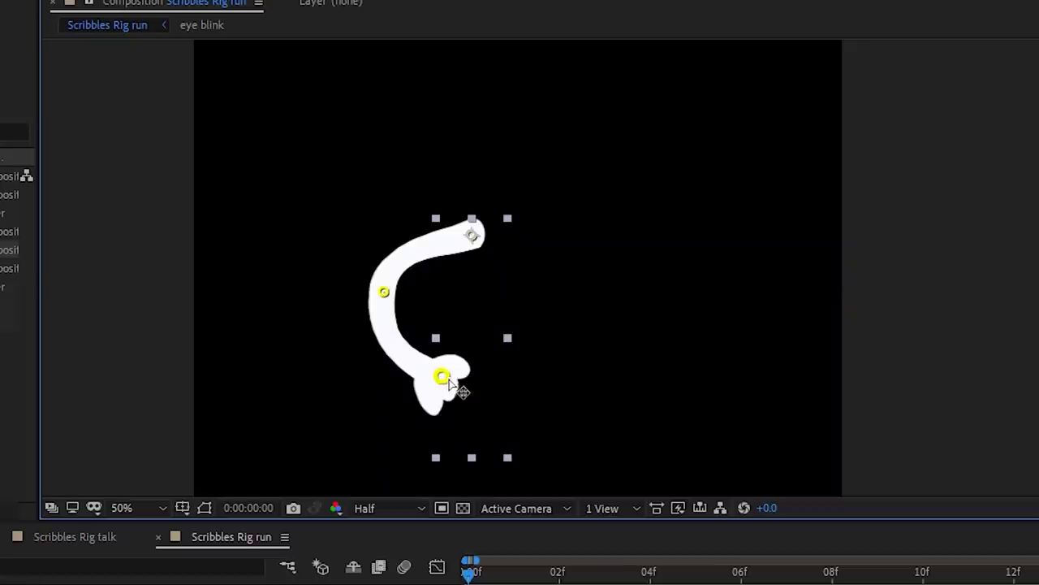
Bend the arm by moving the puppet pin on its hand upward.
drag(457, 388, 459, 357)
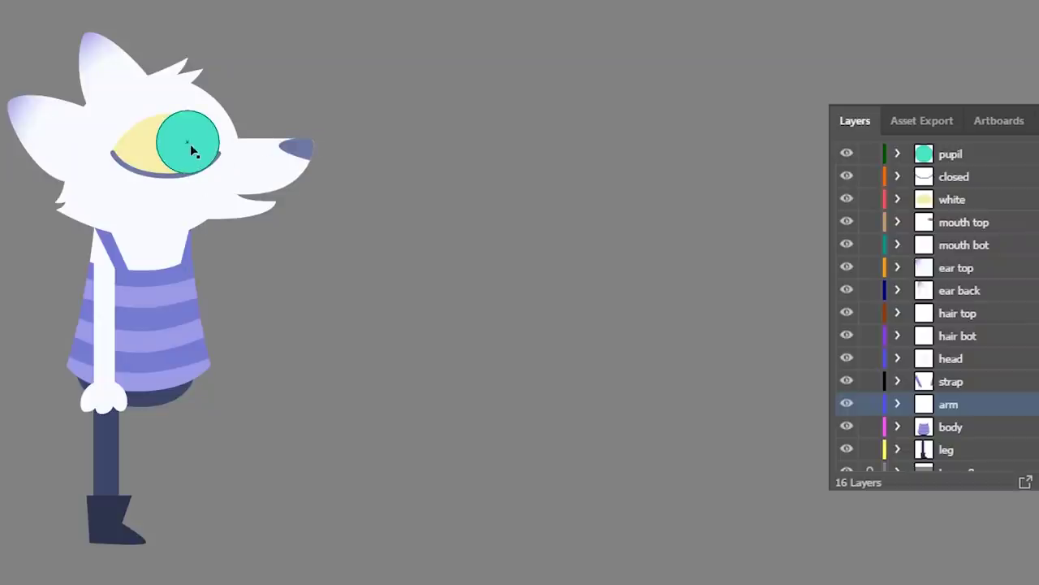
In Illustrator, move the pupil, eye white, closed-eye line, head and both ears off the character and lay them out separately.
mouse_move(190, 148)
mouse_down()
mouse_move(408, 125)
mouse_move(422, 89)
mouse_move(531, 109)
mouse_move(537, 91)
mouse_up()
drag(158, 181, 655, 121)
click(168, 165)
drag(168, 160, 437, 219)
drag(437, 219, 444, 219)
drag(57, 138, 590, 260)
drag(114, 69, 600, 156)
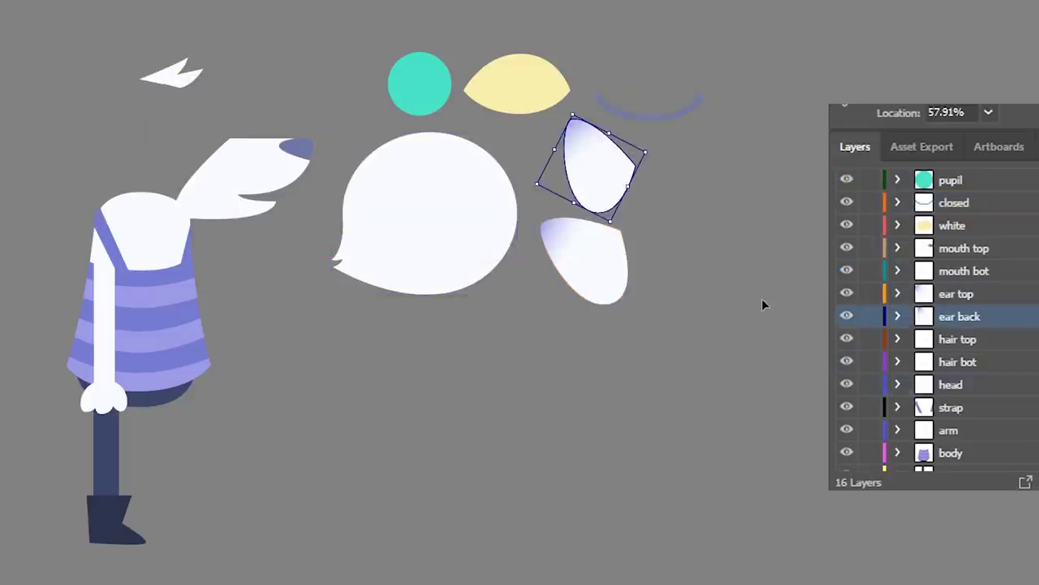
Separate the two hair tufts and the upper and lower mouth pieces, placing them beside the ears.
drag(175, 66, 685, 141)
drag(189, 77, 693, 174)
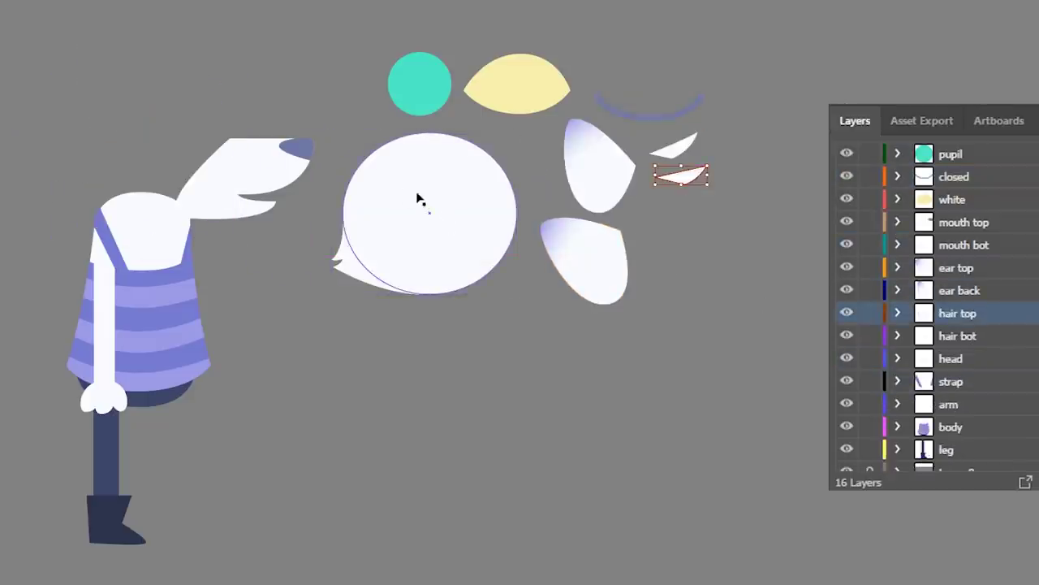
drag(244, 166, 724, 226)
drag(274, 216, 735, 302)
click(698, 454)
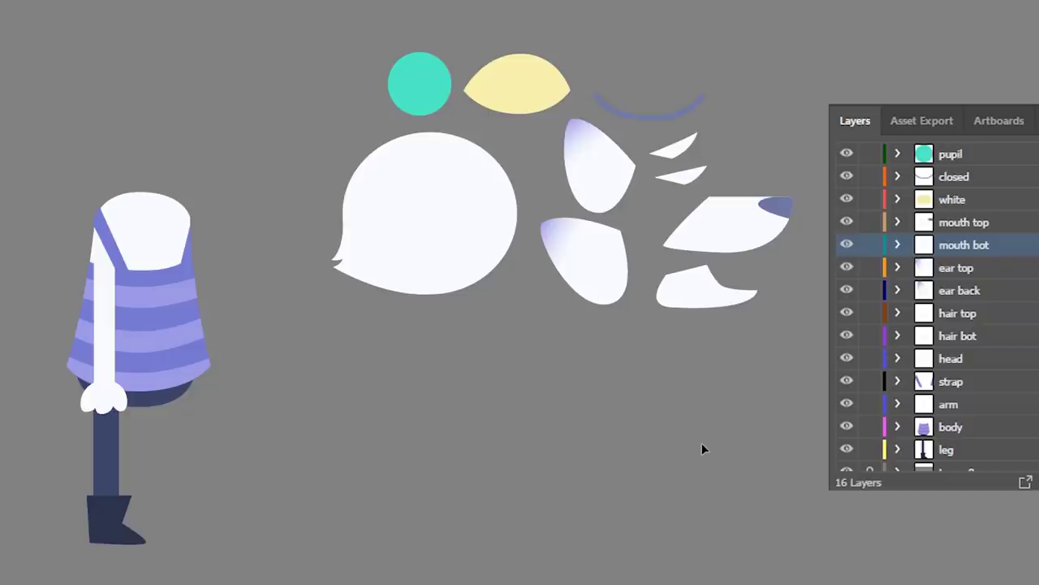
Move the strap and body layers together below the head, and set the arm and leg apart beside them.
click(1035, 381)
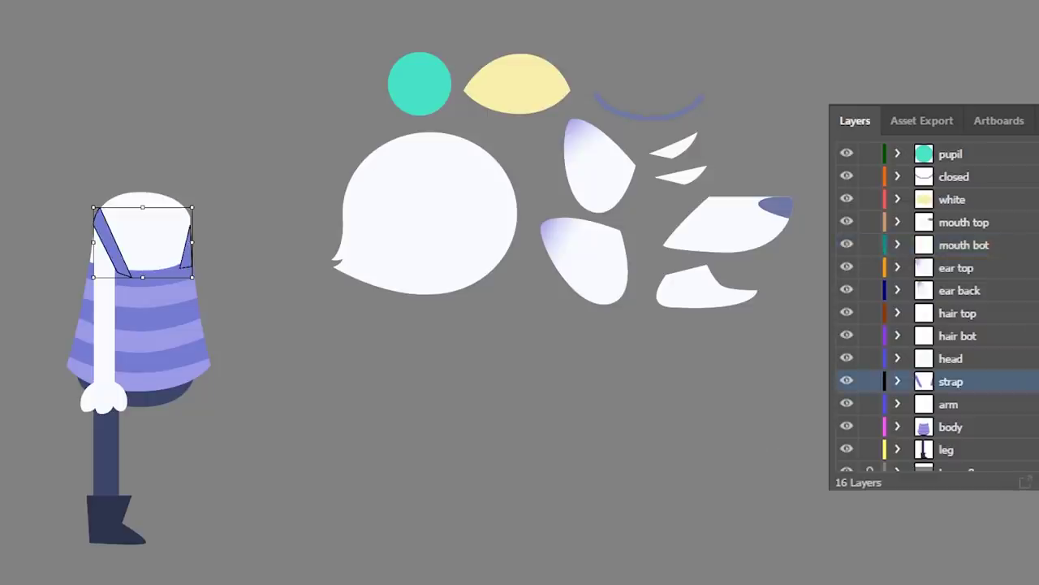
shift+click(1035, 426)
drag(183, 299, 437, 412)
drag(104, 325, 268, 261)
drag(104, 509, 272, 498)
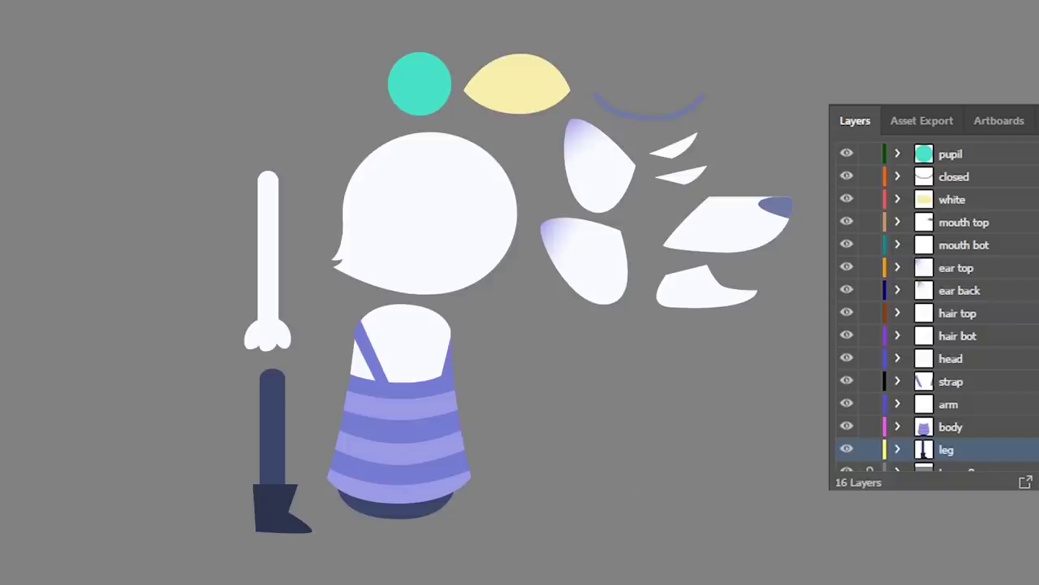
Try moving the straps off the body, and undo the move.
click(378, 344)
drag(379, 343, 488, 340)
key(ctrl+z)
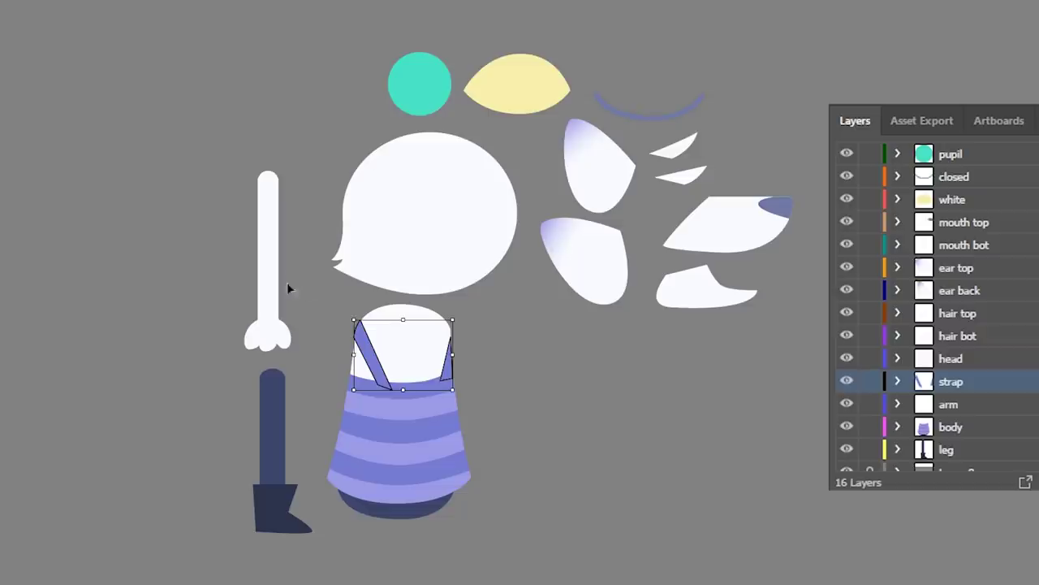
drag(284, 300, 382, 464)
click(580, 444)
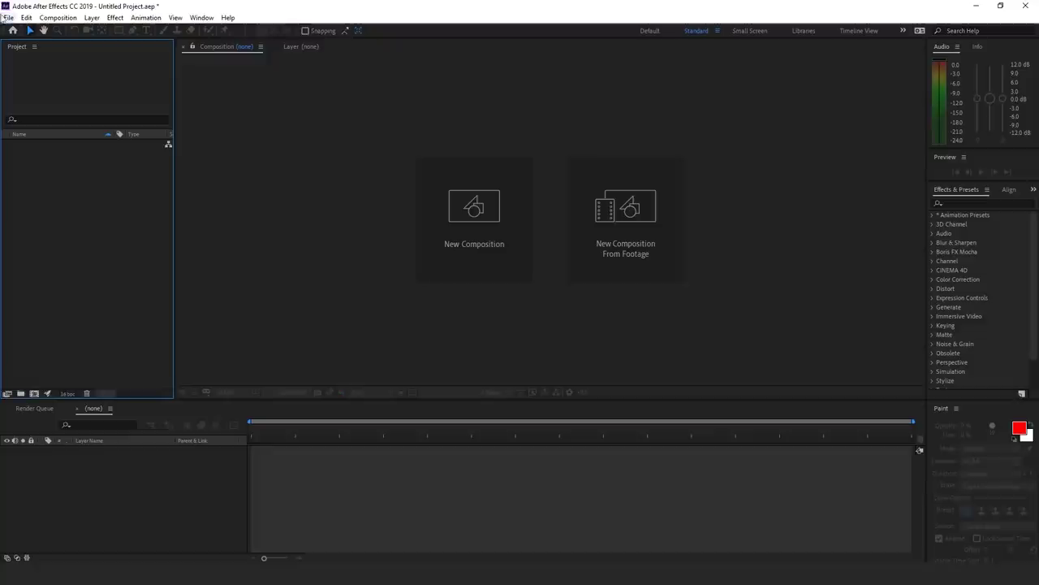
In After Effects, import the Scribbles NITW Illustrator file as a Composition with footage dimensions set to Layer Size.
click(9, 17)
mouse_move(57, 168)
click(203, 169)
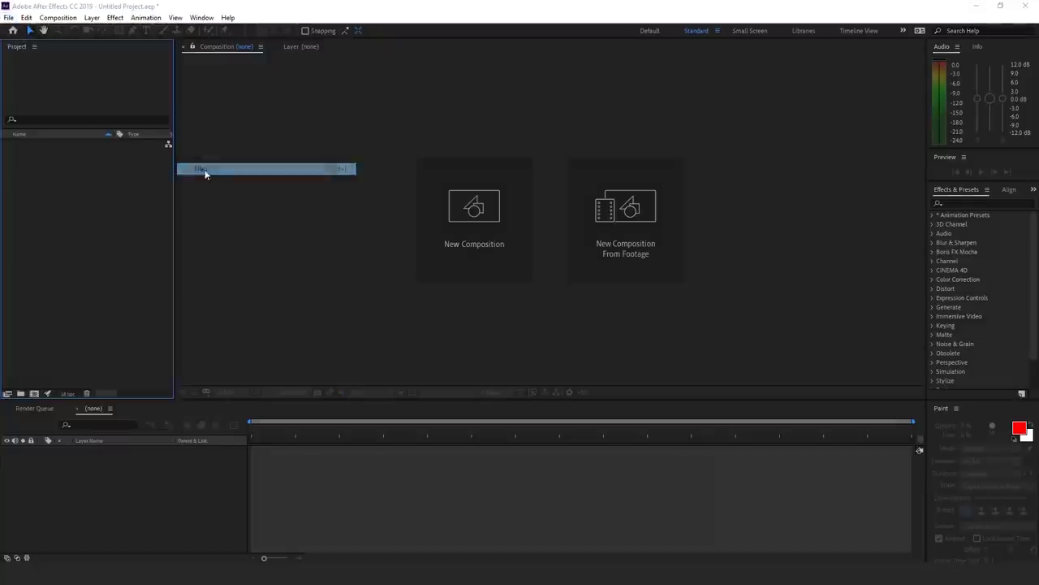
click(429, 372)
click(106, 30)
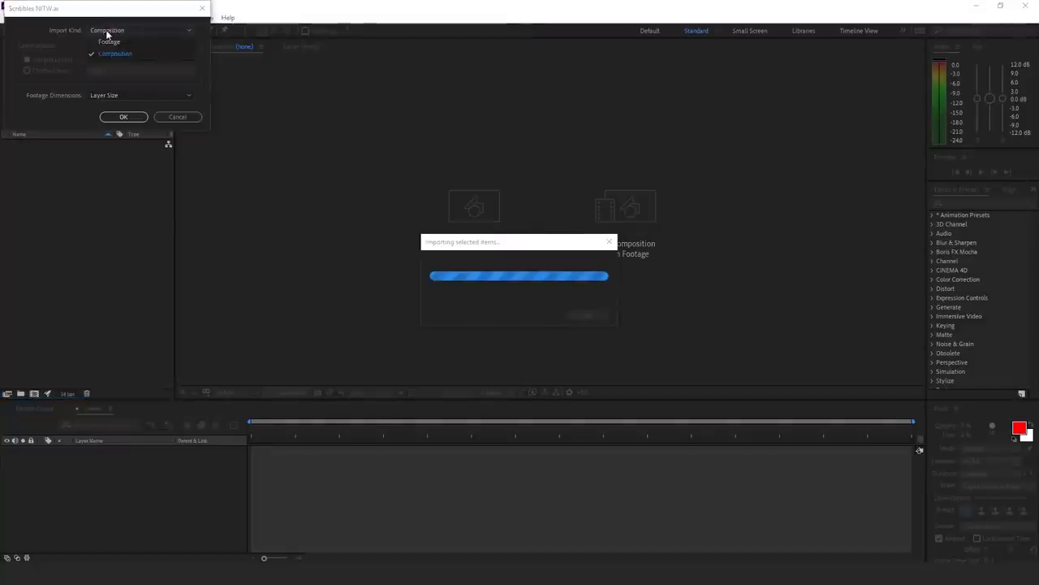
click(104, 51)
click(122, 97)
click(118, 107)
click(121, 116)
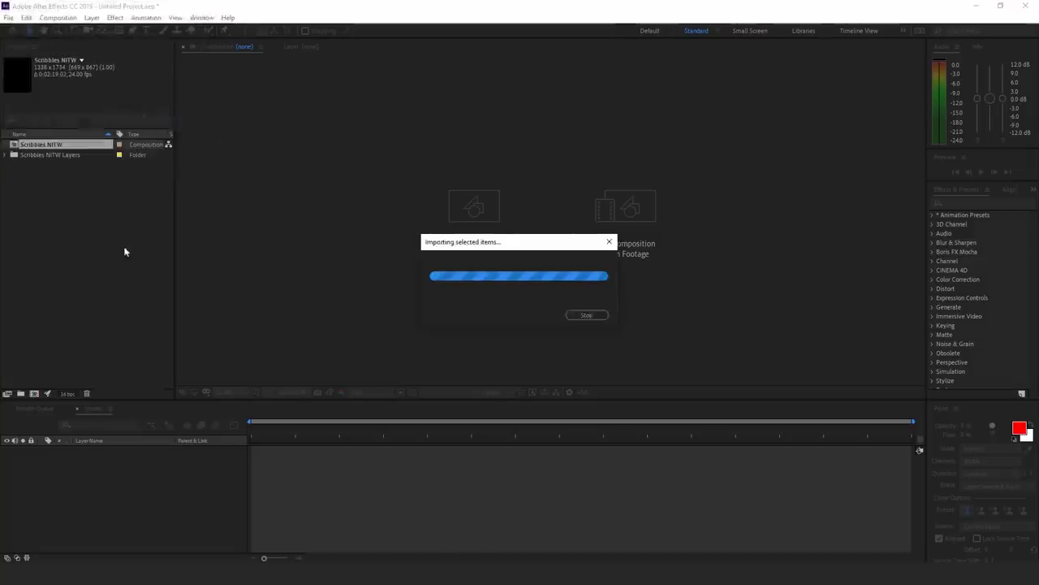
Duplicate the white layer above the pupil layer and set the pupil's track matte to Alpha, using the duplicate.
click(16, 557)
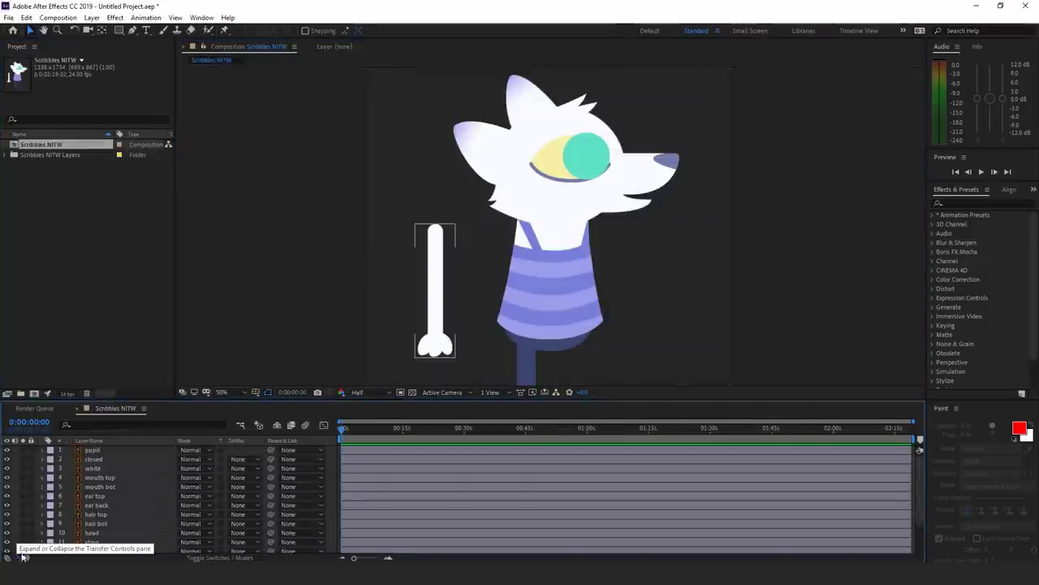
click(101, 471)
click(26, 18)
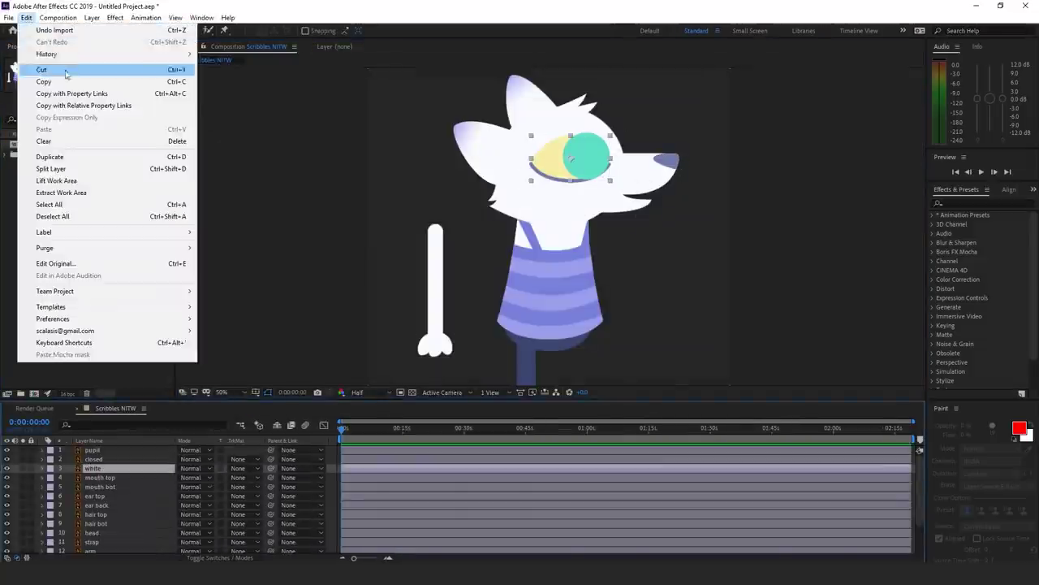
click(48, 158)
drag(104, 474, 97, 448)
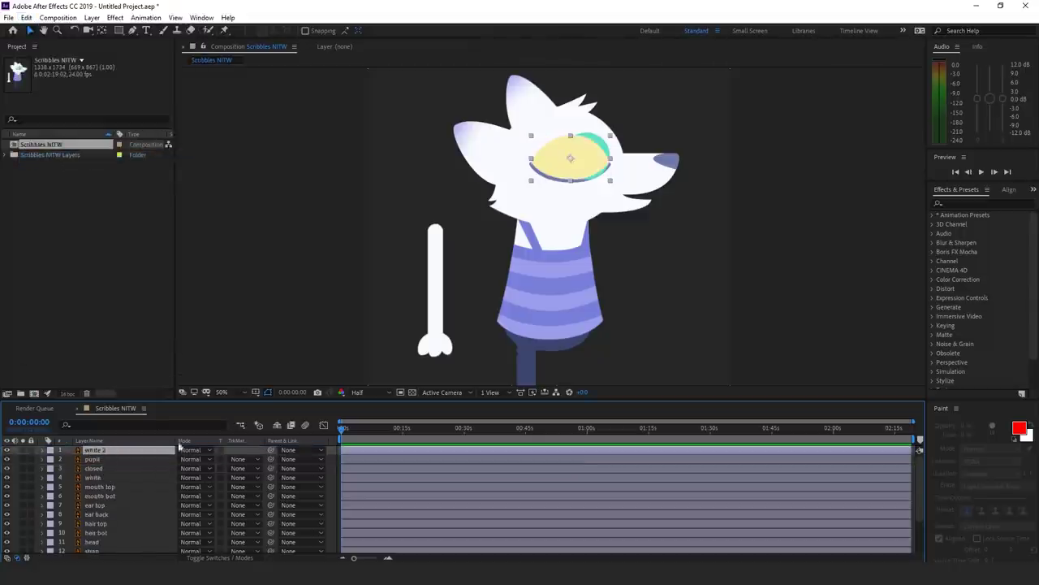
click(244, 460)
click(276, 486)
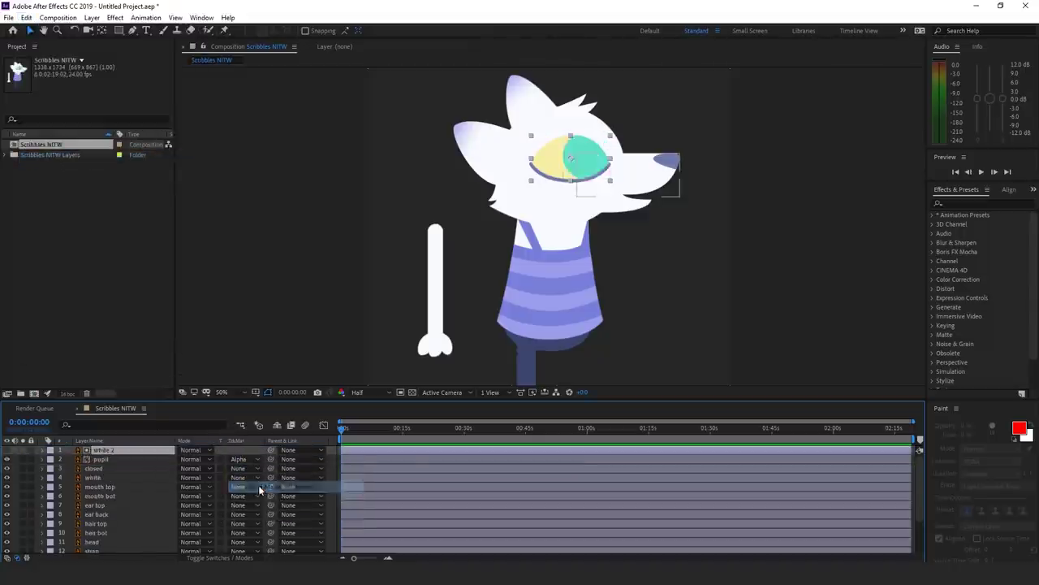
Activate the Pan Behind (Anchor Point) tool, select the mouth bot layer and try out its rotation.
mouse_move(542, 169)
mouse_down()
mouse_move(590, 167)
mouse_move(544, 170)
mouse_up()
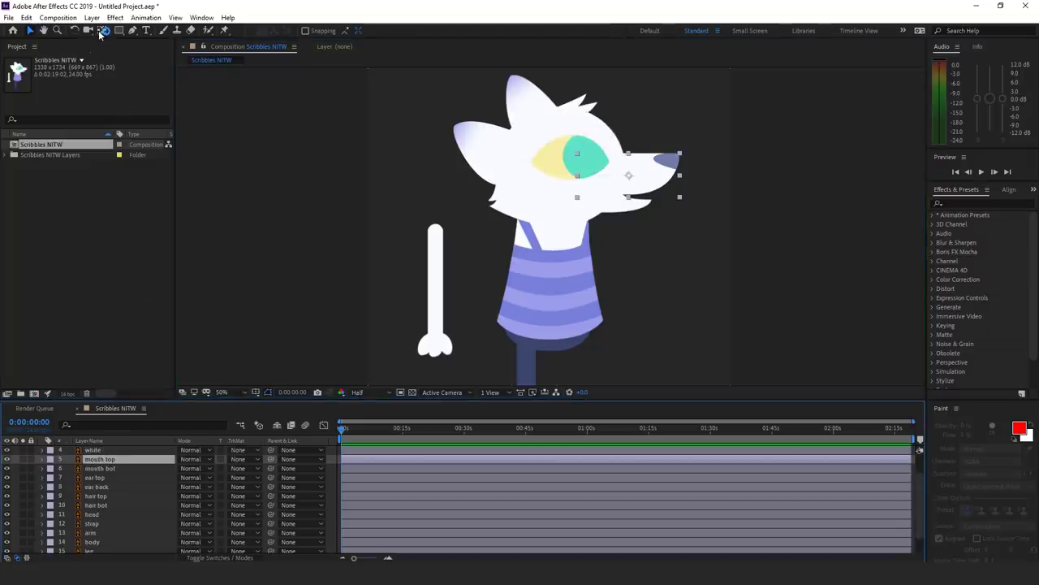
click(101, 33)
click(622, 204)
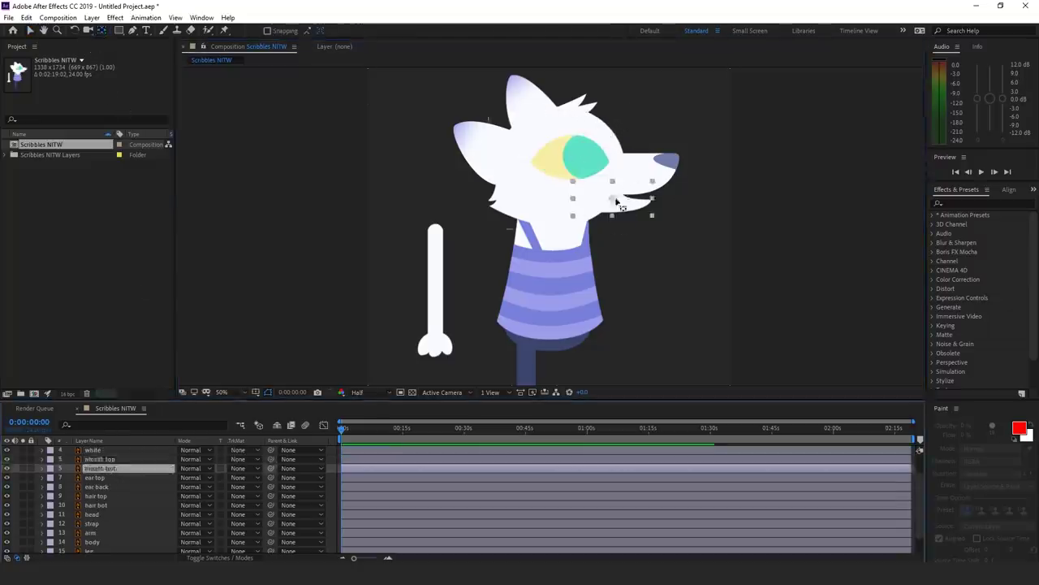
key(r)
drag(188, 477, 158, 478)
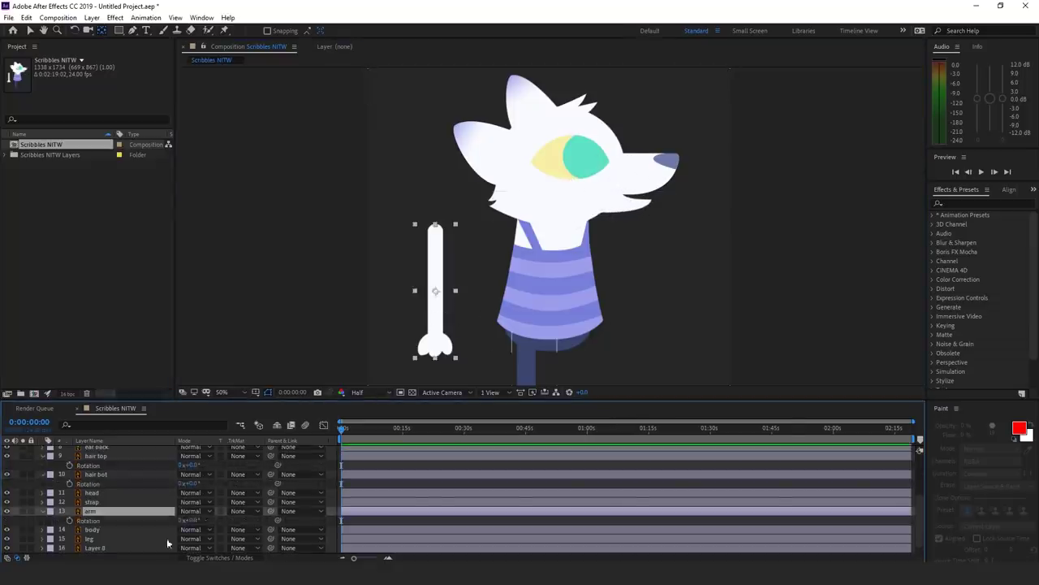
Move the arm's anchor point up to the shoulder, test its rotation and undo the test.
drag(191, 520, 161, 520)
key(ctrl+z)
click(440, 258)
drag(440, 258, 436, 231)
drag(191, 520, 218, 519)
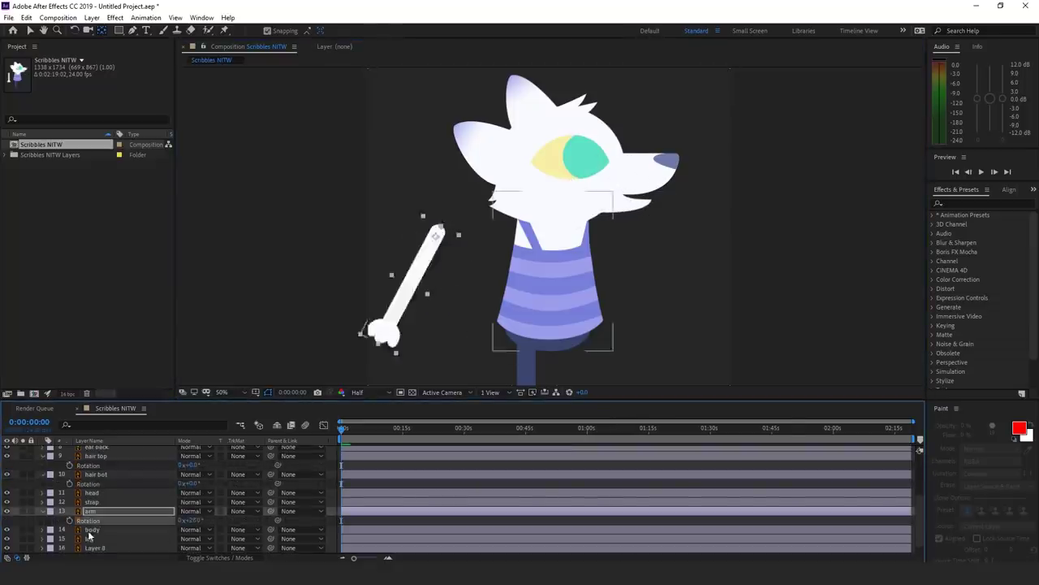
key(ctrl+z)
Move the leg's anchor point up to the hip, test its rotation and undo the test.
click(93, 539)
drag(560, 335, 556, 237)
key(r)
drag(195, 538, 175, 541)
key(ctrl+z)
drag(531, 296, 523, 248)
drag(195, 539, 243, 539)
key(ctrl+z)
scroll(276, 508, down, 1)
Add puppet position pins at the arm's shoulder, elbow and hand, test the bend and undo it.
click(121, 492)
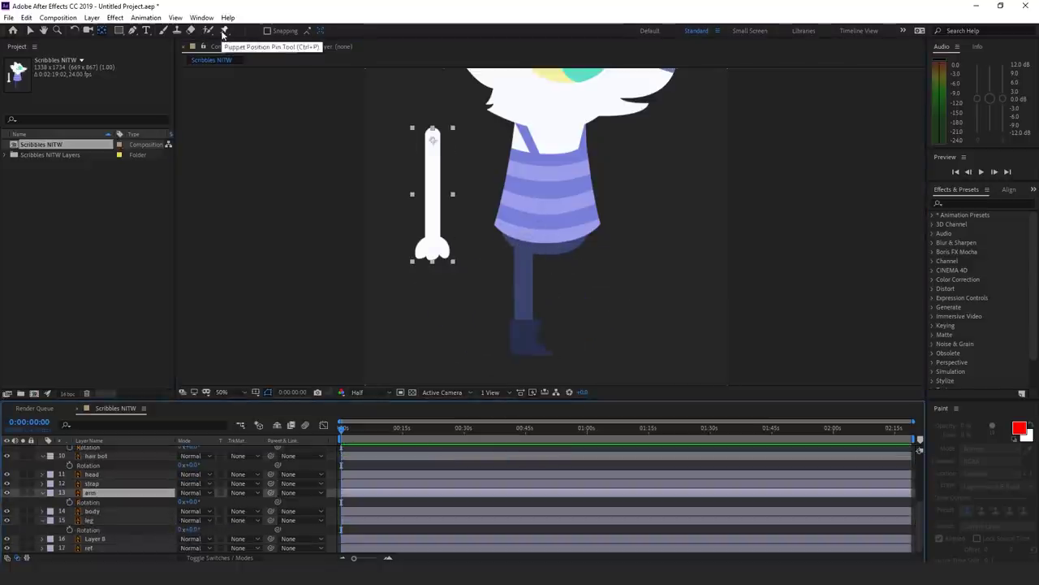
click(223, 32)
click(433, 138)
click(432, 195)
drag(432, 243, 465, 222)
key(ctrl+z)
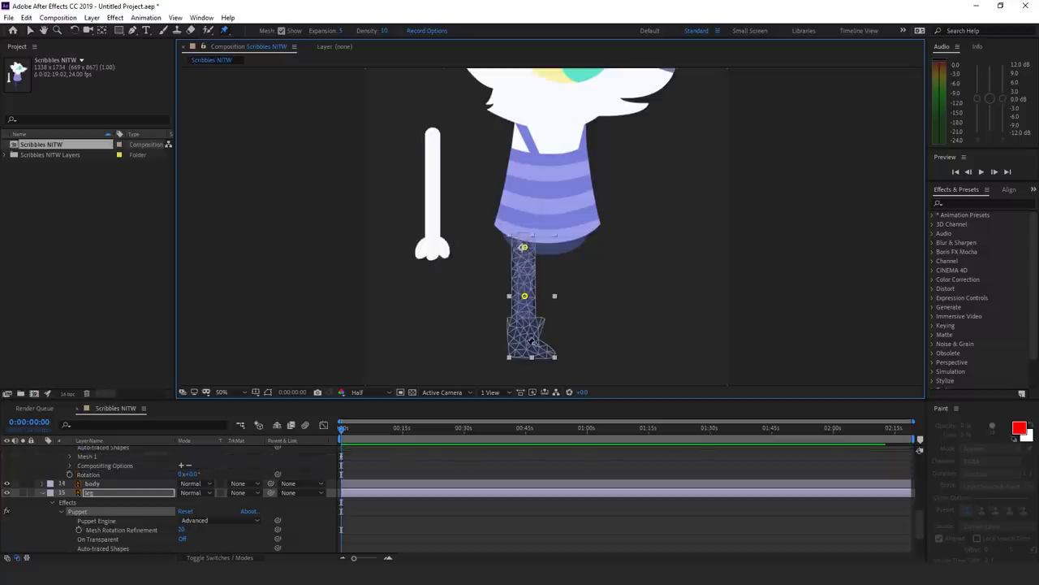
Add a puppet pin on the leg's boot, and test bending the knee with the mesh hidden before undoing the bend.
click(526, 345)
drag(524, 296, 567, 304)
click(281, 31)
key(ctrl+z)
Duplicate the arm layer and place the front arm on the body's near shoulder.
click(26, 17)
click(55, 159)
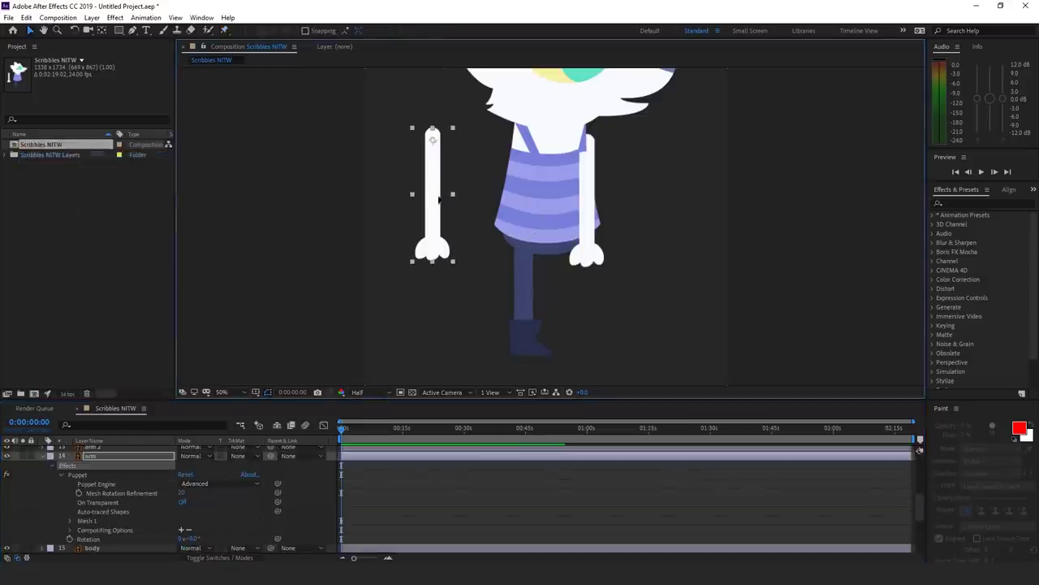
drag(431, 205, 525, 205)
Search the effects for "hls" and apply the found effect to the leg 2 layer.
click(965, 204)
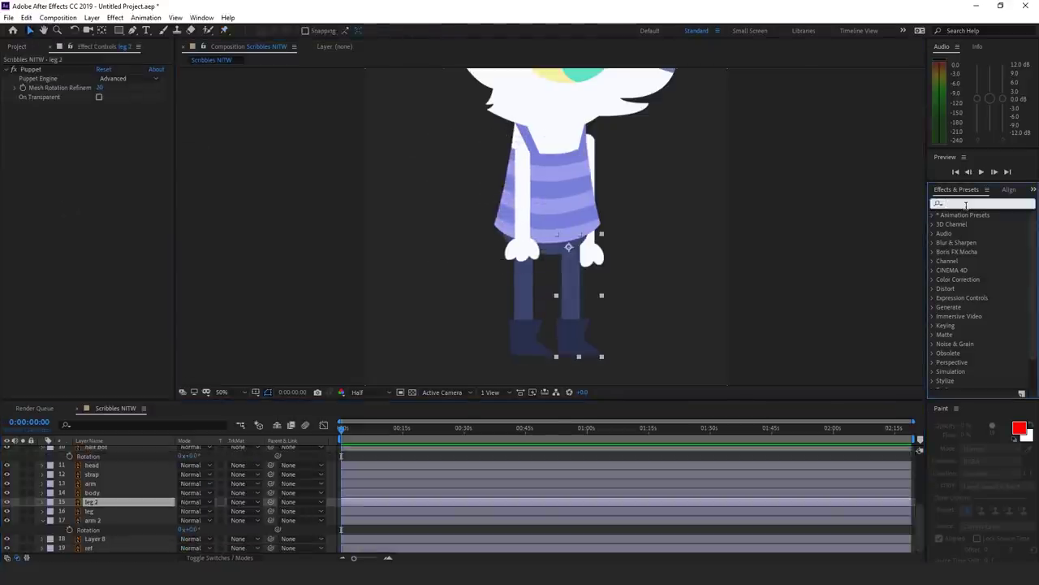
text(hls)
drag(967, 241, 391, 503)
key(Return)
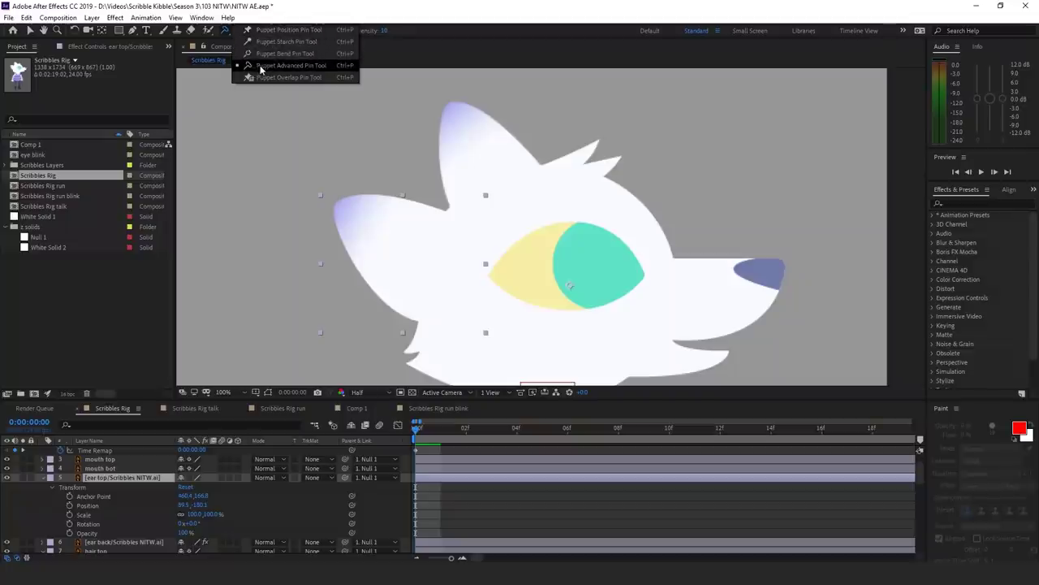
Place Puppet Advanced pins at the tip and base of the ear top layer, and move the tip pin upward.
click(260, 67)
click(369, 226)
click(447, 263)
drag(369, 224, 366, 203)
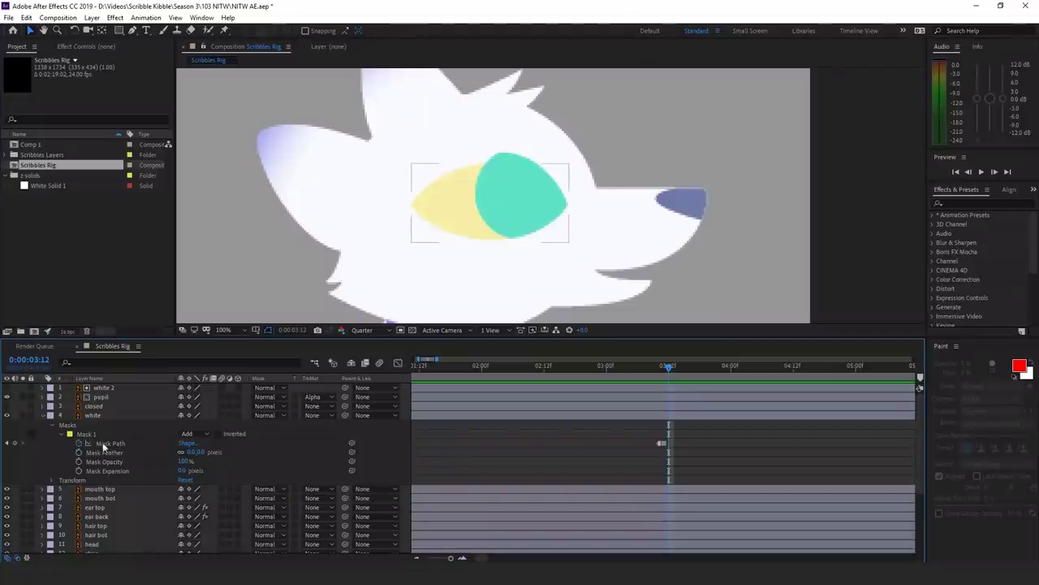
Lower the top point of the white layer's mask at 0:00:03:12 to close the eye, and advance two frames.
click(104, 444)
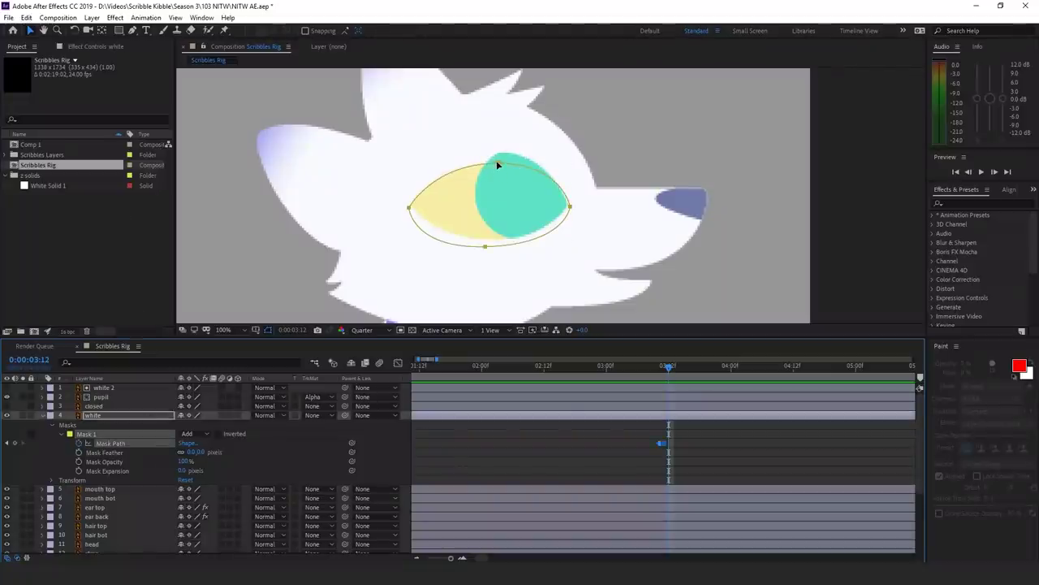
click(497, 163)
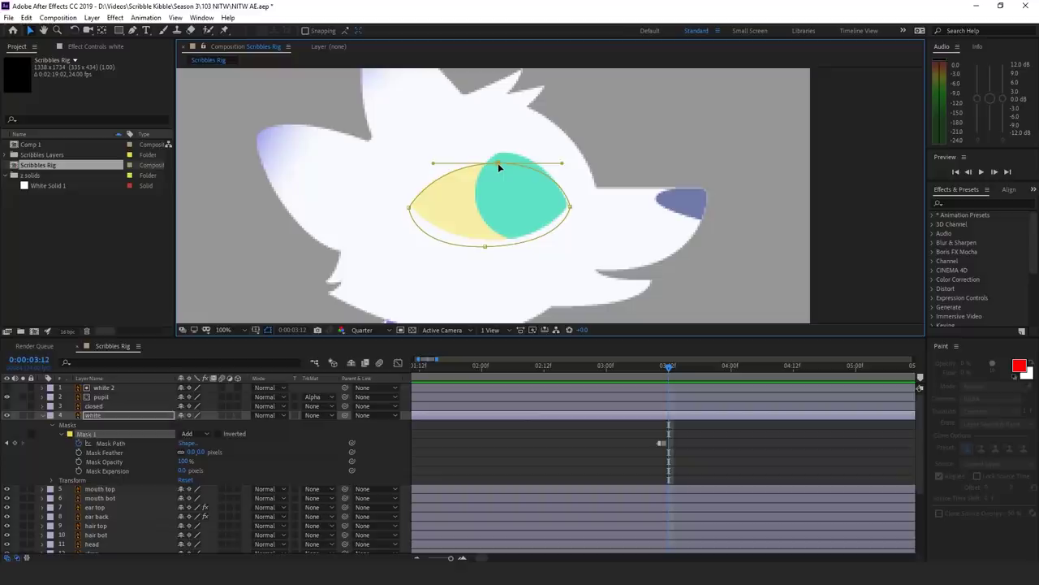
drag(498, 163, 487, 225)
key(Page_Down)
key(Page_Down)
Reveal the closed layer's keyframes, paste a copy of the white layer's Mask Path keyframes for reopening the eye, and preview the blink.
click(687, 406)
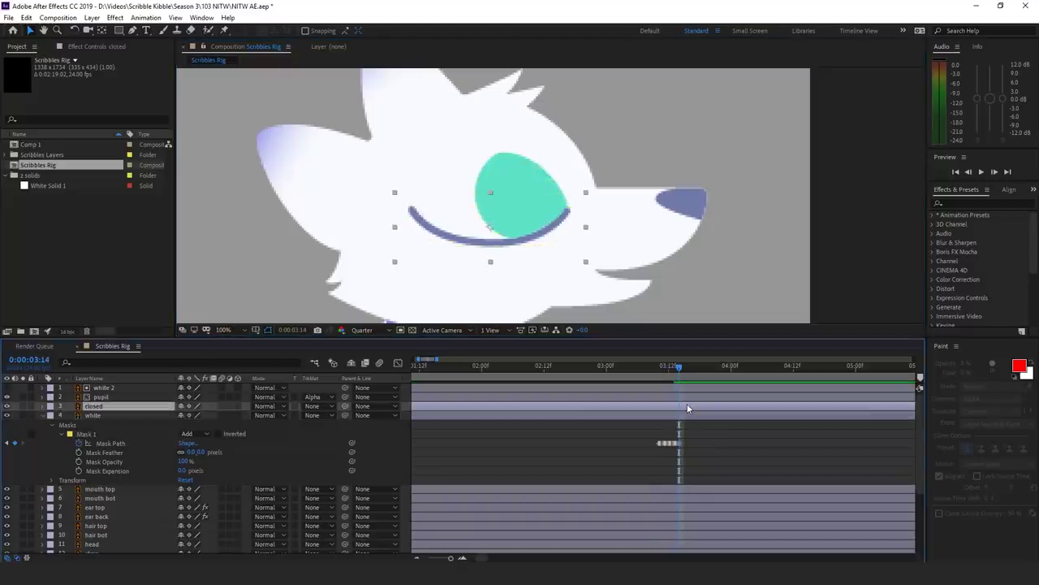
key(u)
key(k)
drag(627, 437, 703, 454)
key(ctrl+c)
key(ctrl+v)
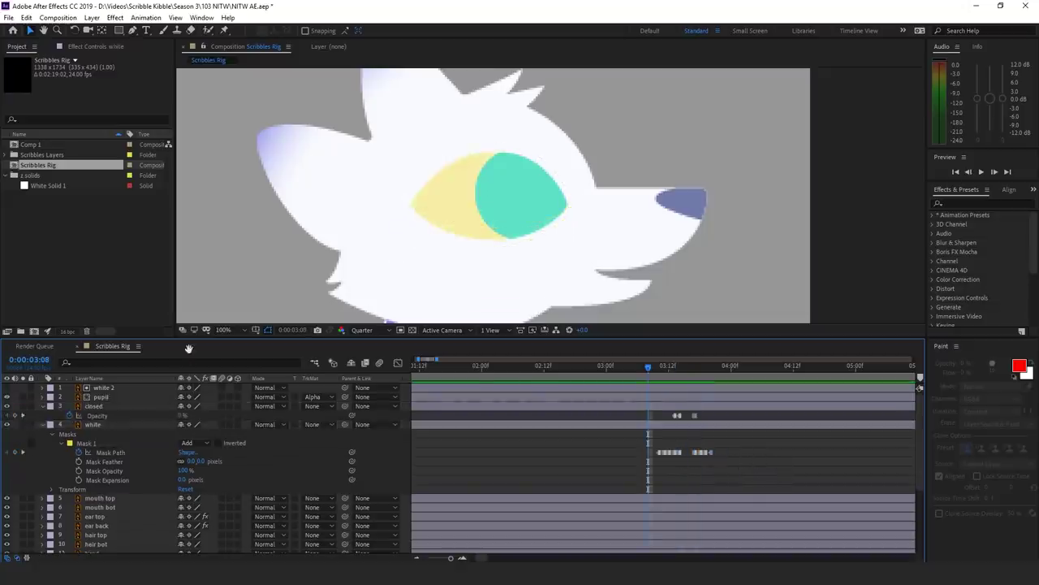
key(space)
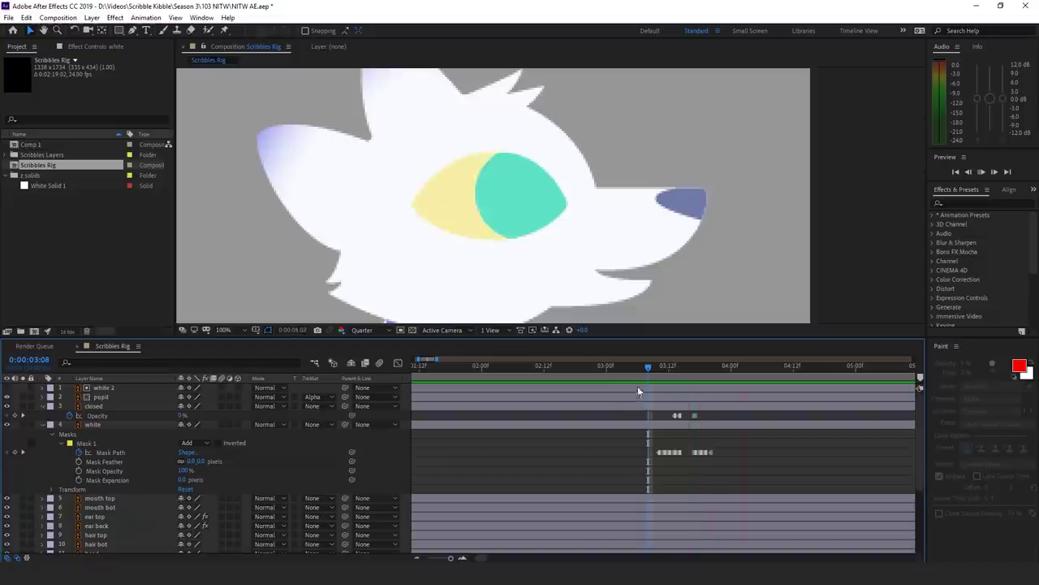
Copy the white layer's Mask Path keyframes onto the white 2 layer and check the blink in the timeline.
drag(728, 443, 650, 471)
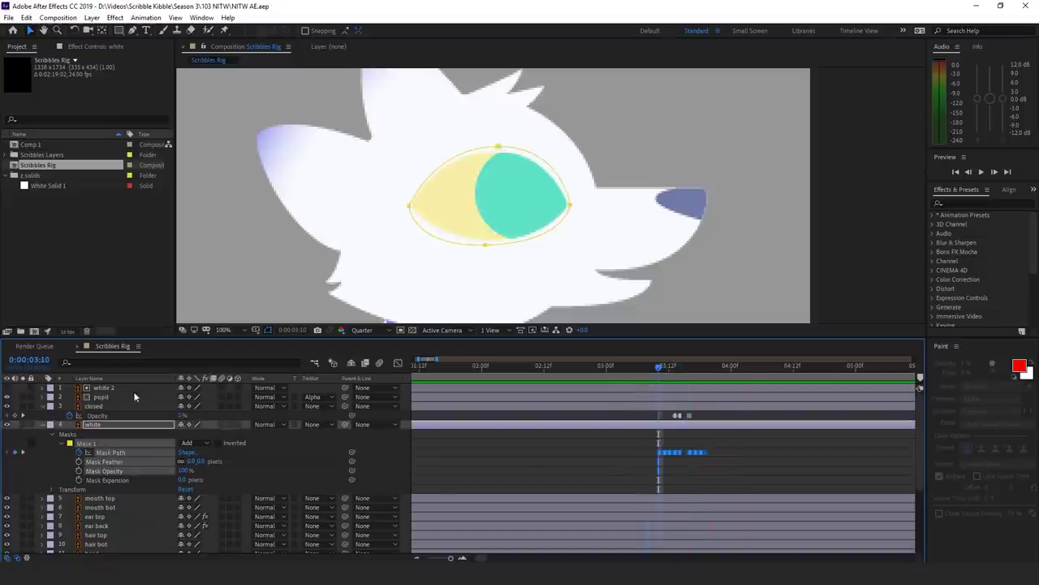
click(124, 391)
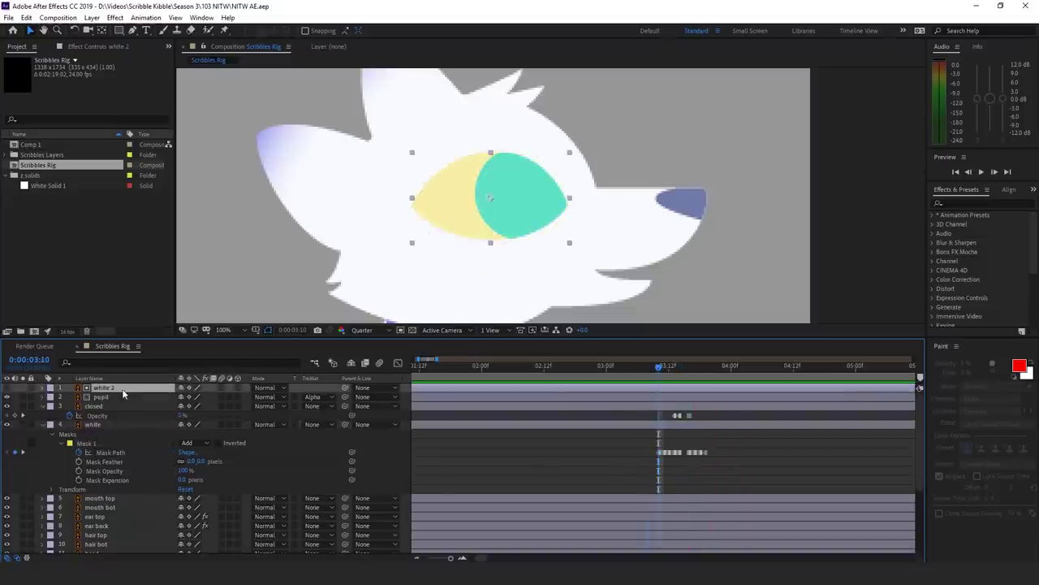
key(ctrl+v)
mouse_move(659, 368)
mouse_down()
mouse_move(681, 377)
mouse_move(642, 374)
mouse_up()
click(737, 457)
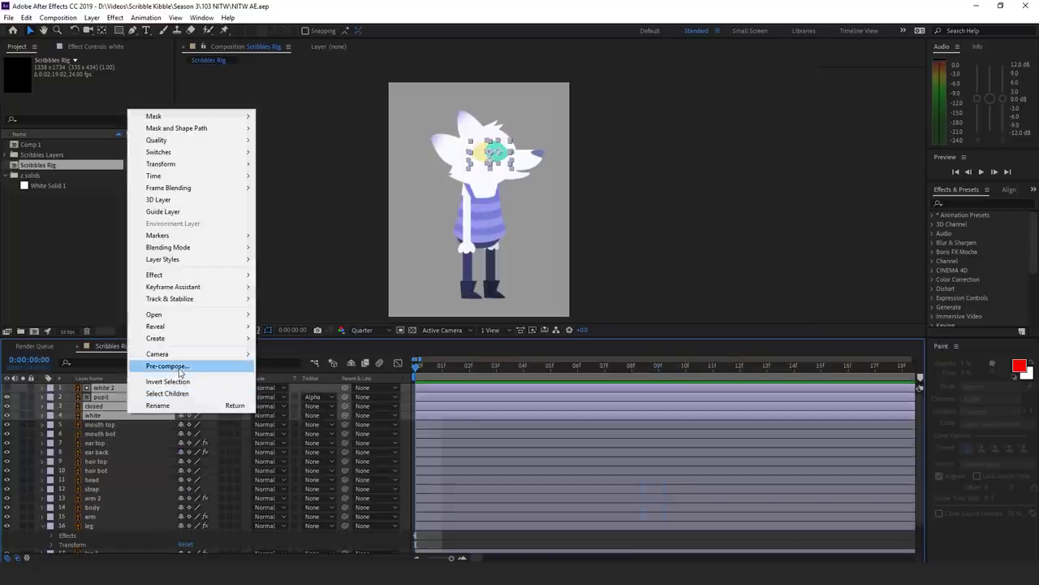
Pre-compose the white 2, pupil, closed and white layers as "eye blink".
click(175, 366)
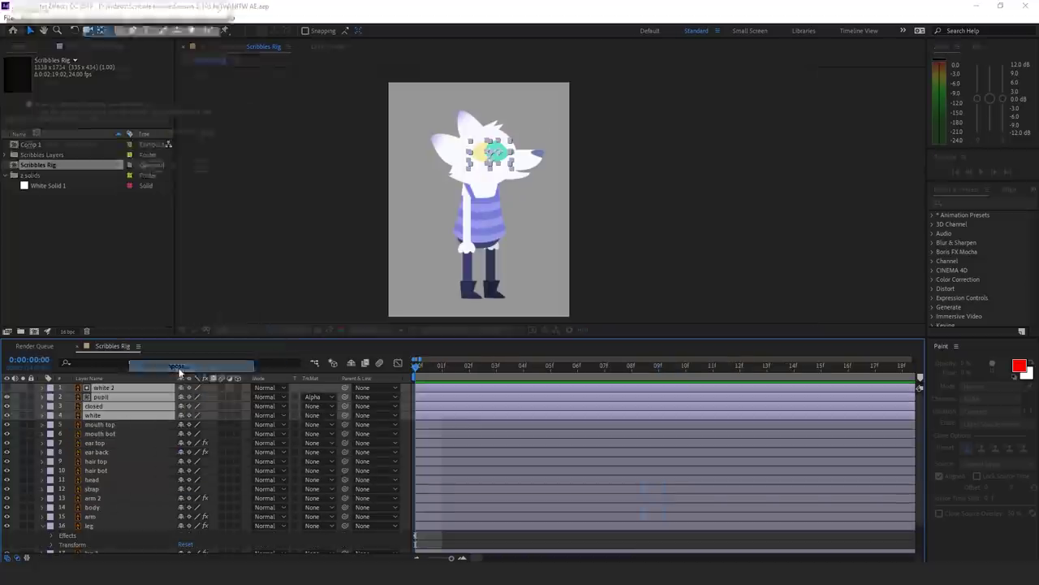
key(Return)
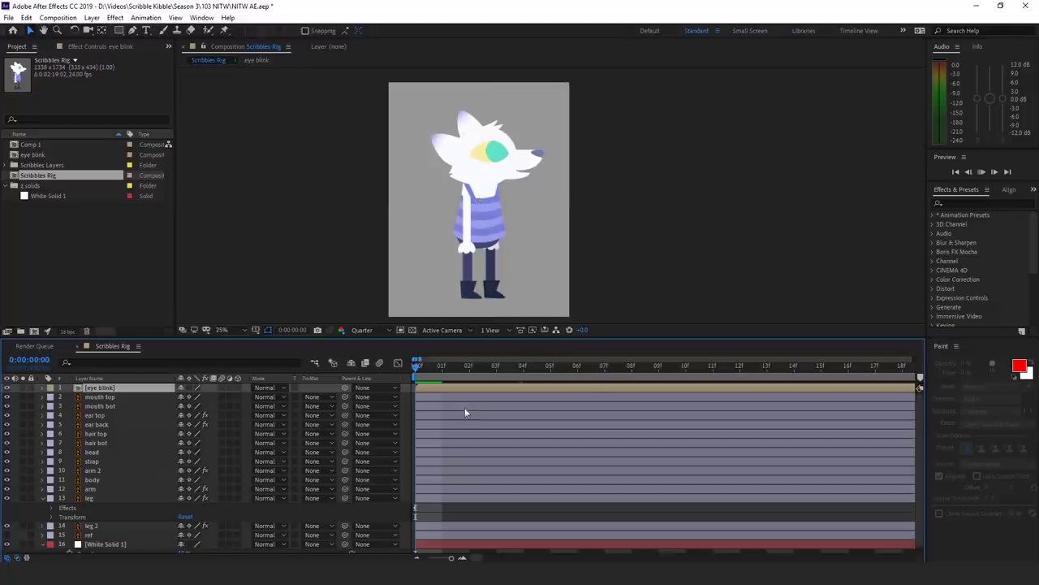
Enable time remapping on the eye blink layer.
right_click(457, 387)
mouse_move(520, 148)
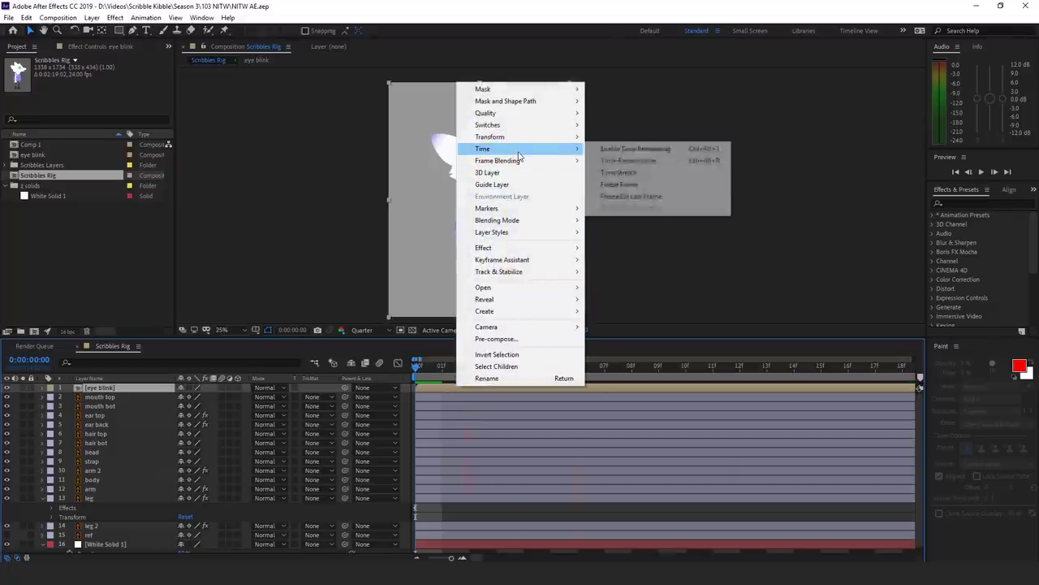
click(635, 150)
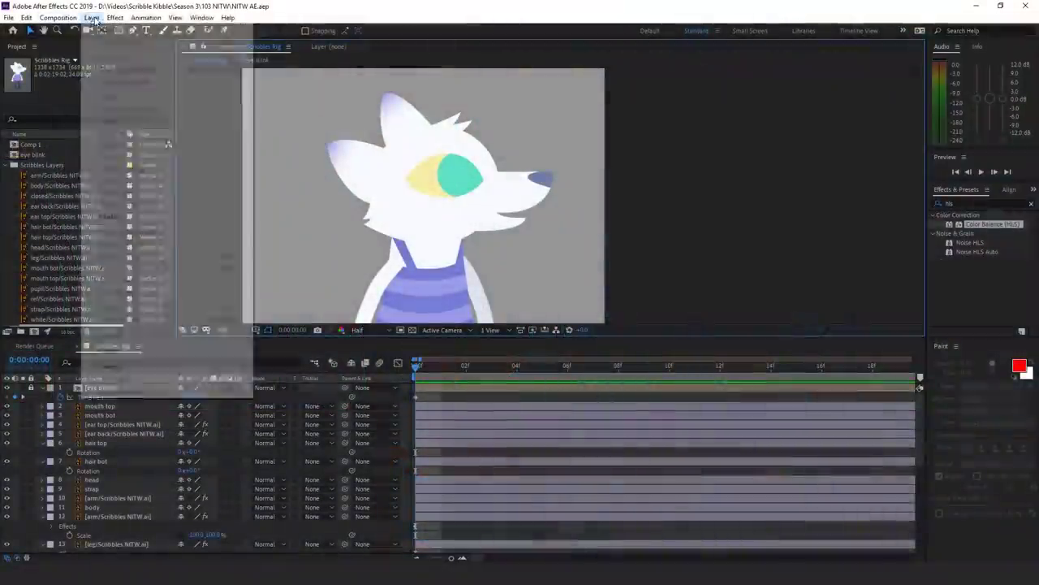
Add a null object over the neck and parent the layers from eye blink through head to it.
mouse_move(104, 30)
click(284, 77)
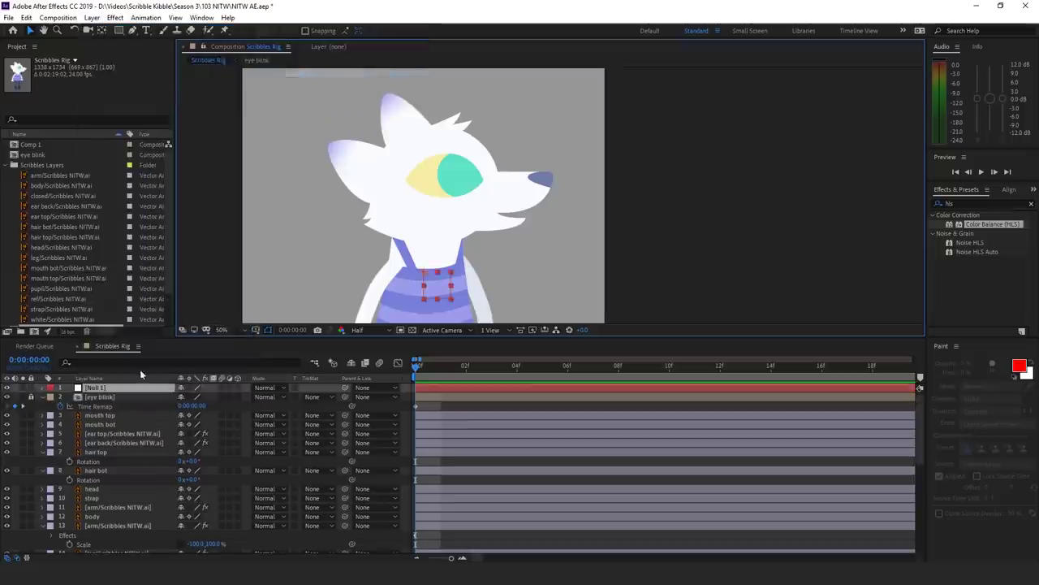
drag(453, 249, 449, 249)
click(109, 396)
shift+click(112, 488)
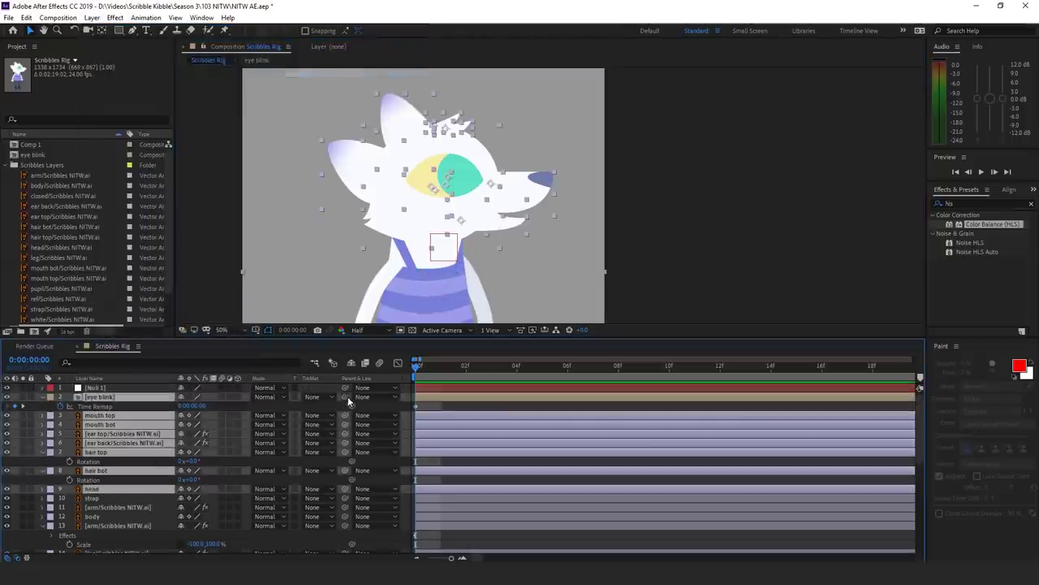
drag(346, 396, 134, 388)
Rename the null HEAD and change its Rotation to tilt the parented head.
right_click(134, 388)
click(116, 391)
key(Return)
key(r)
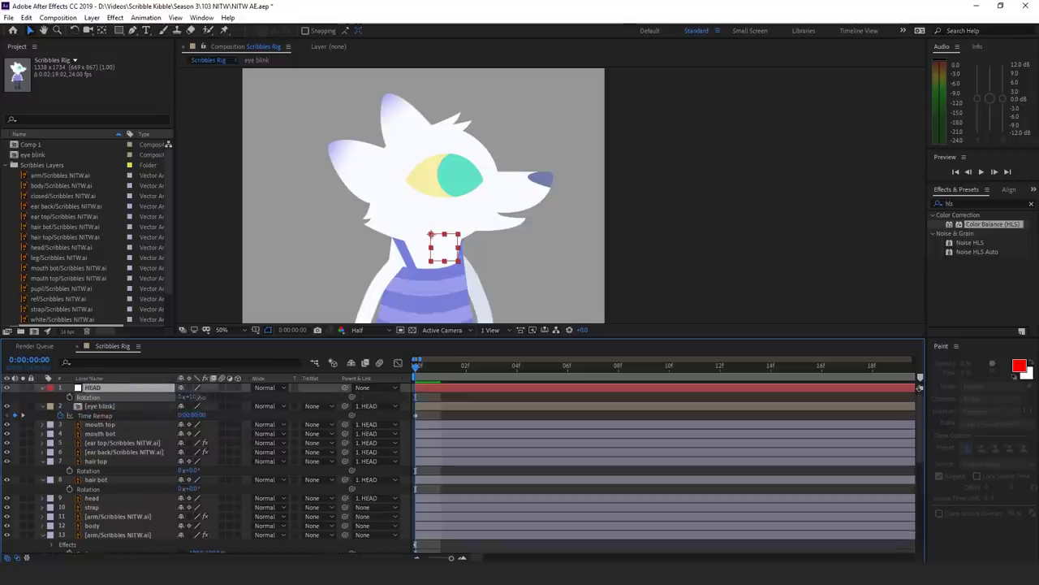
mouse_move(195, 397)
mouse_down()
mouse_move(171, 398)
mouse_move(214, 400)
mouse_up()
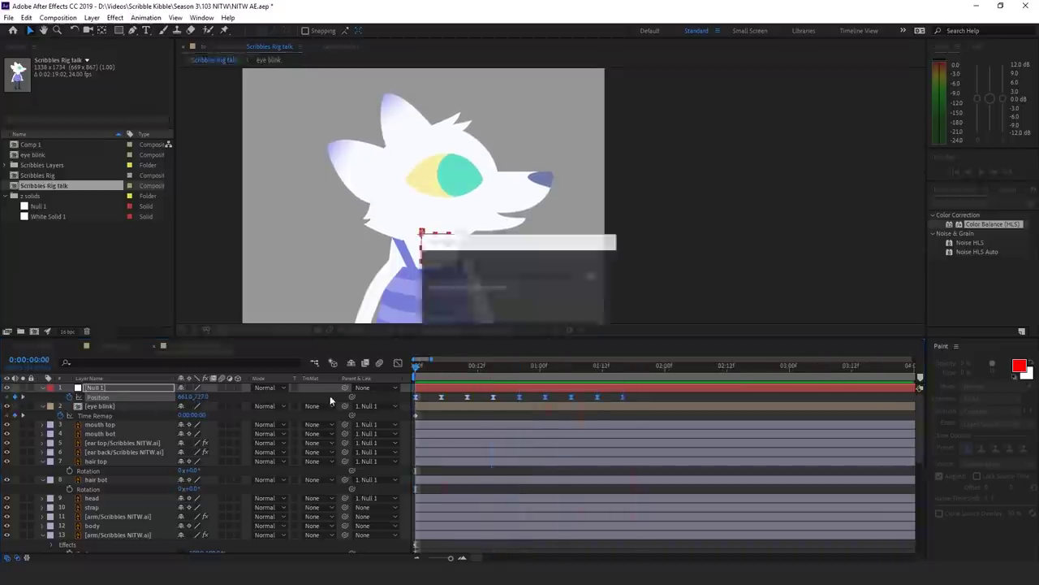
Keyframe the mouth bot layer's Rotation in the Scribbles Rig talk composition to move the jaw, and preview the talking animation.
key(r)
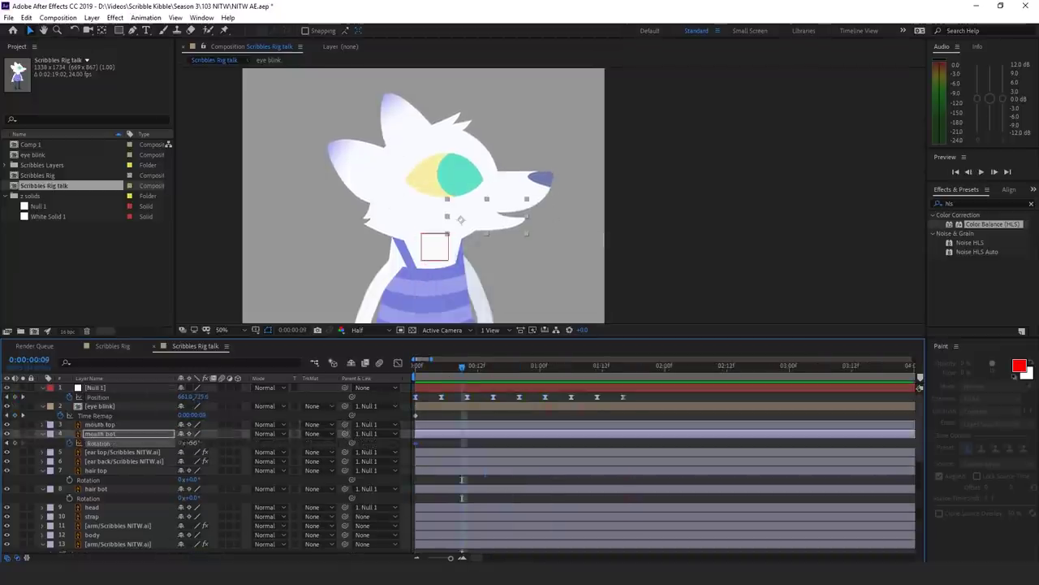
drag(193, 442, 197, 443)
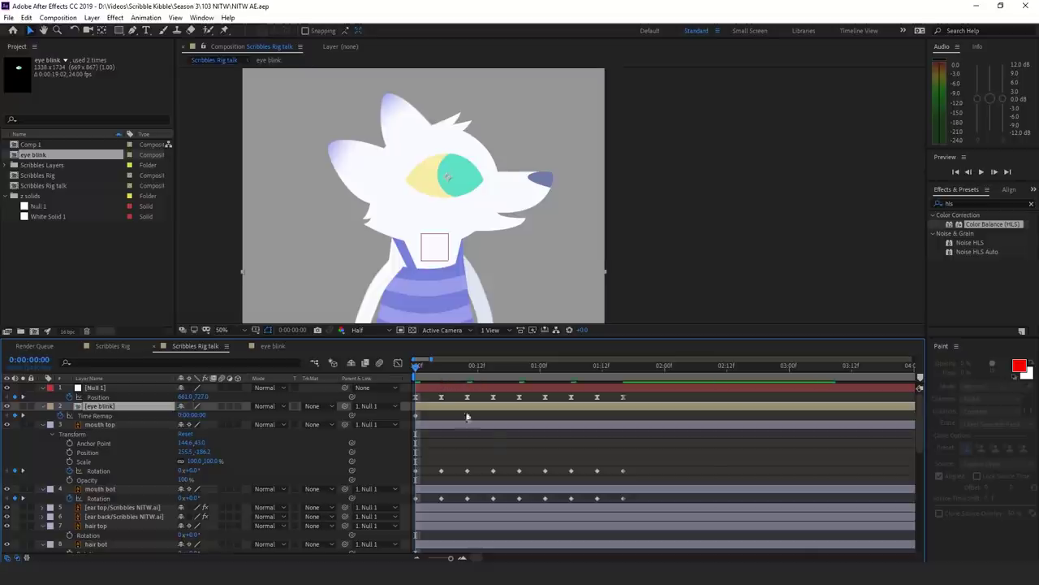
key(space)
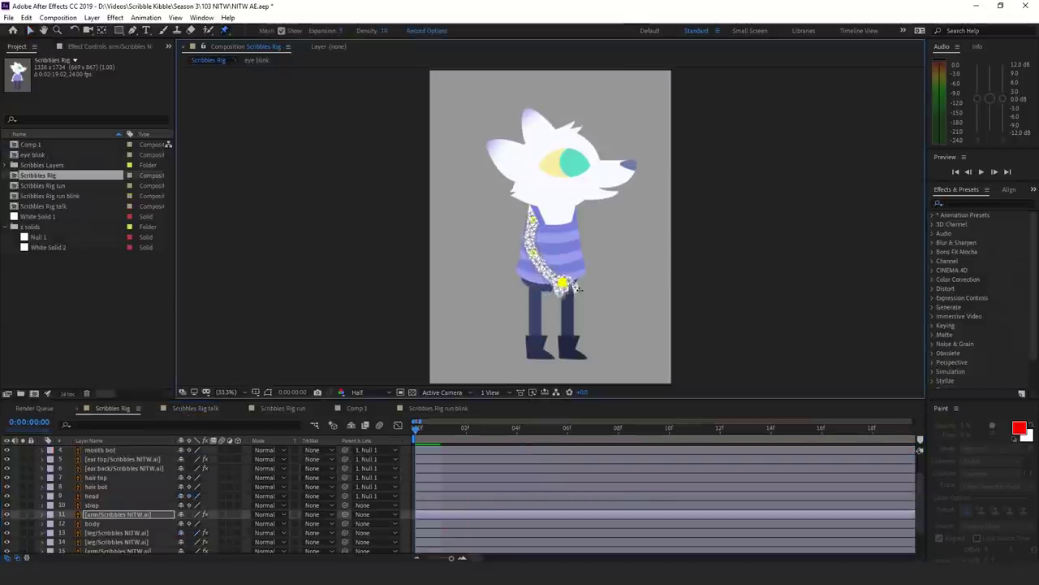
Raise the front arm's hand pin across the chest, and at 0:00:00:04 rotate the arm and place its hand and elbow pins behind the body.
click(575, 265)
drag(575, 265, 573, 261)
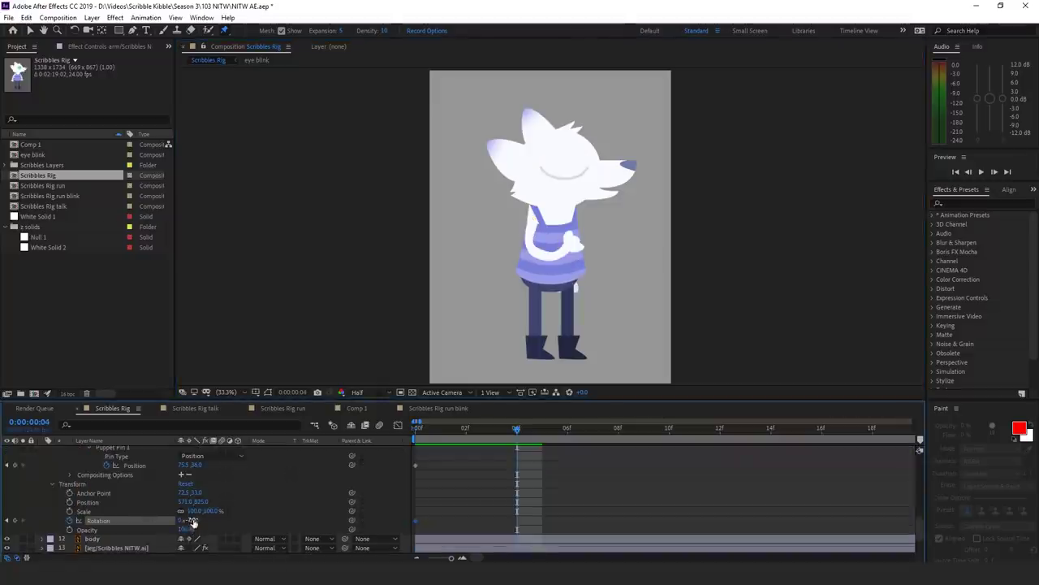
drag(192, 522, 224, 512)
drag(517, 263, 508, 277)
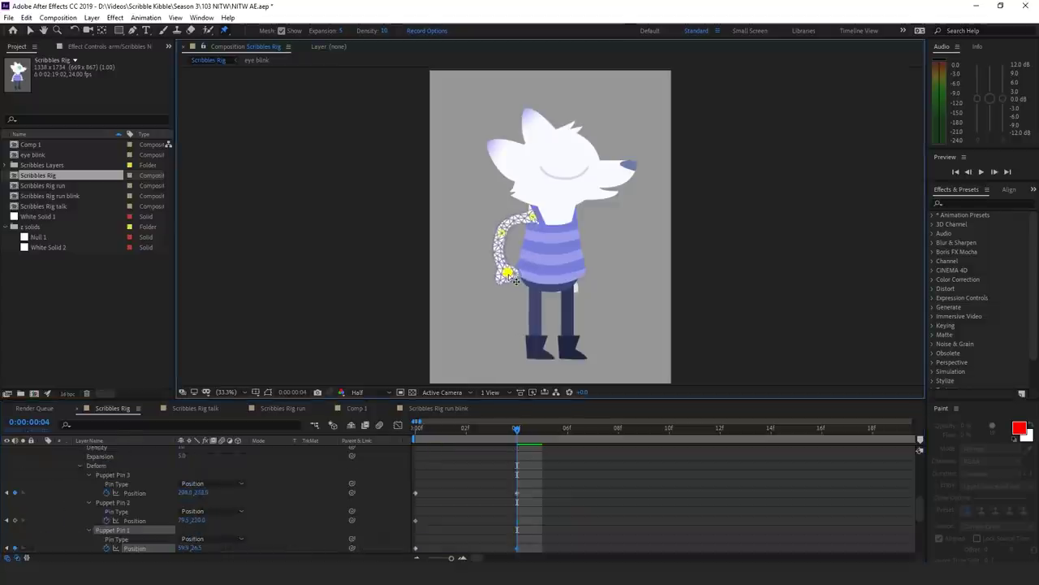
drag(503, 233, 508, 249)
click(501, 239)
Copy the arm's first-frame puppet pin and Rotation keyframes to the end of the timeline and preview the swing.
drag(452, 415, 397, 525)
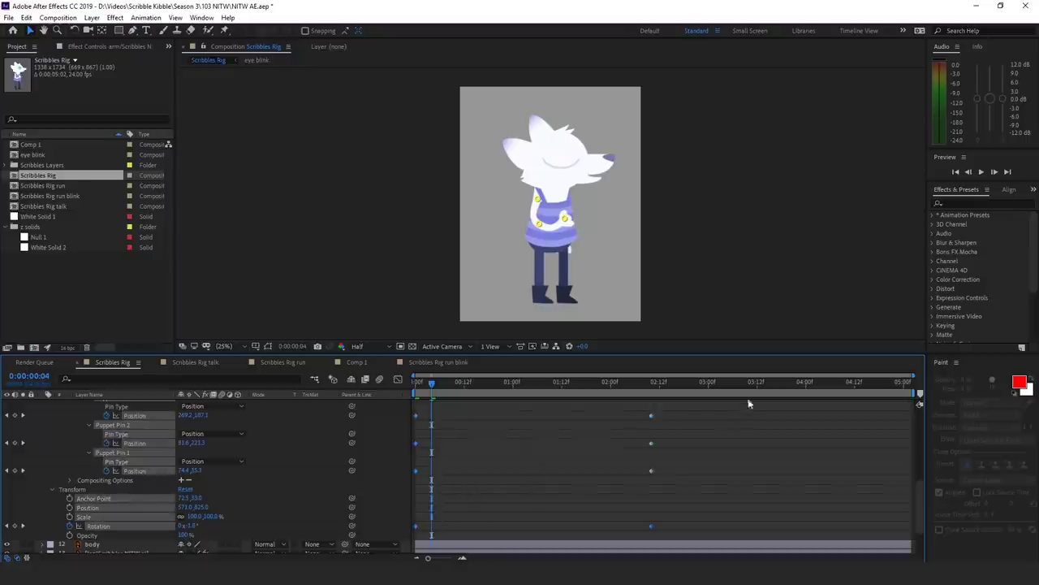
drag(746, 386, 882, 394)
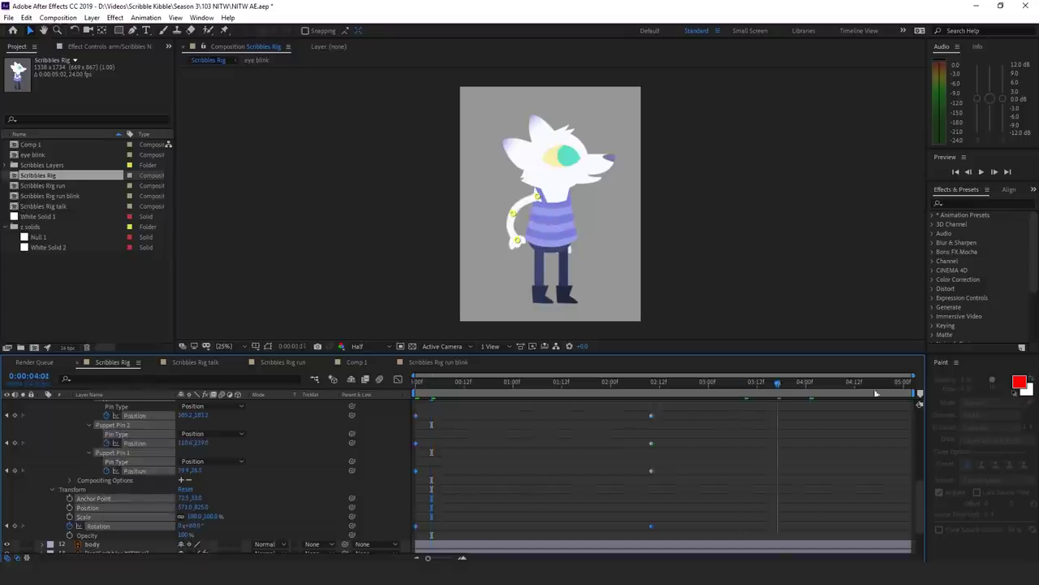
key(ctrl+v)
key(space)
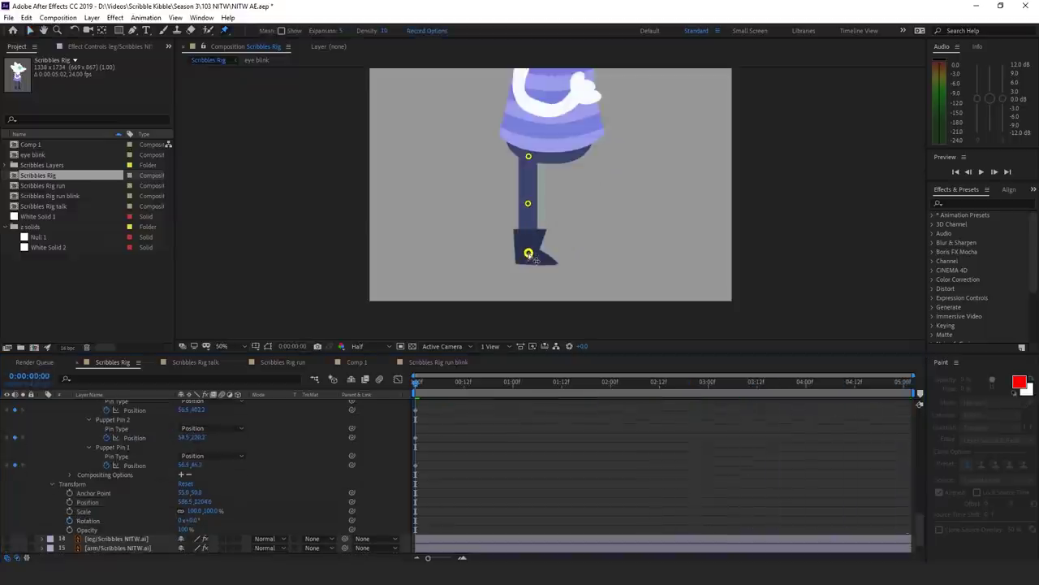
Pose the leg with its puppet pins, extended forward at 0:00:00:00 and kicked up behind the body at 0:00:03:01.
drag(527, 253, 586, 247)
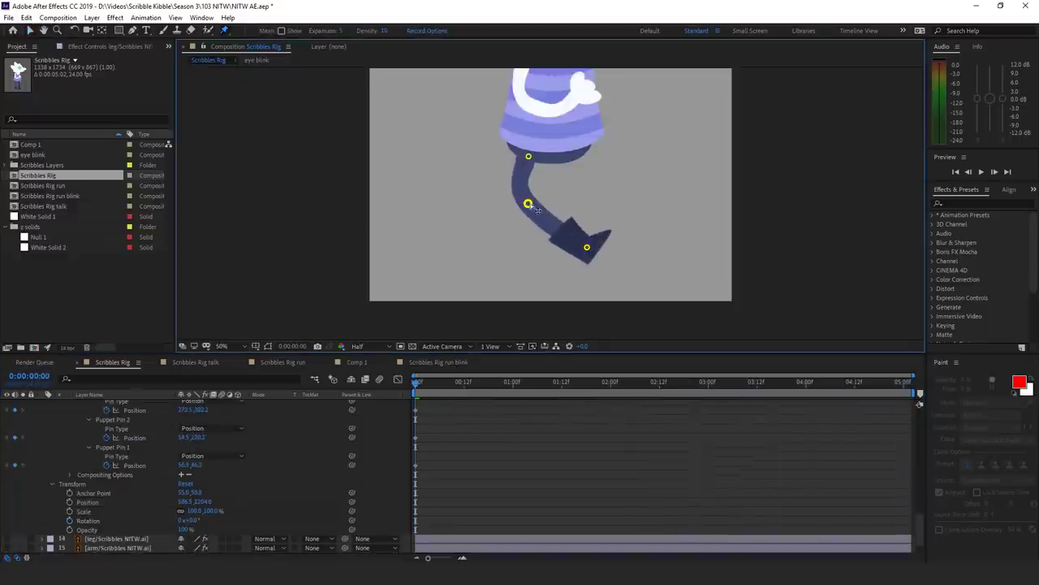
drag(529, 203, 557, 200)
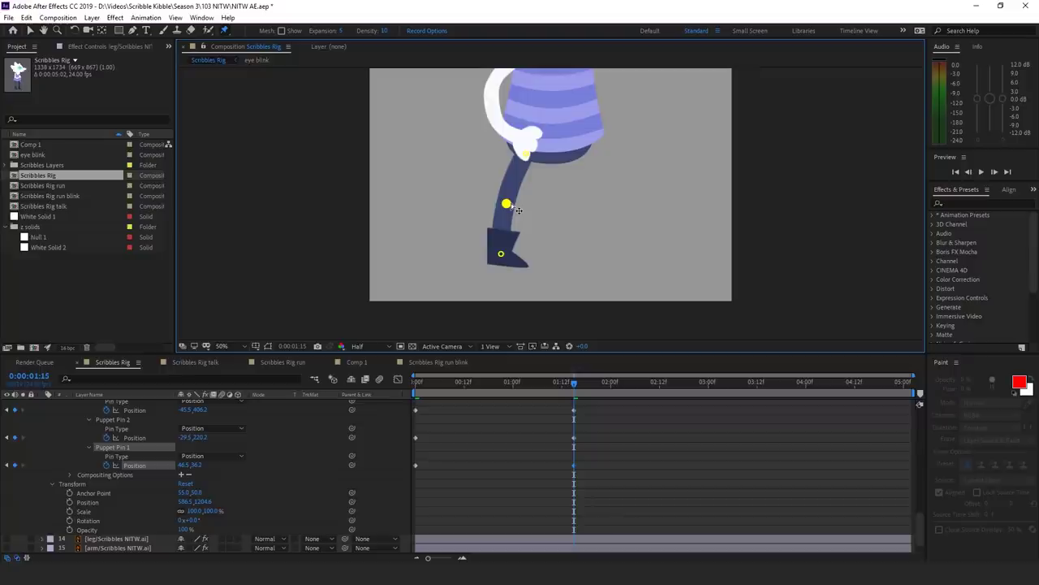
drag(501, 254, 457, 199)
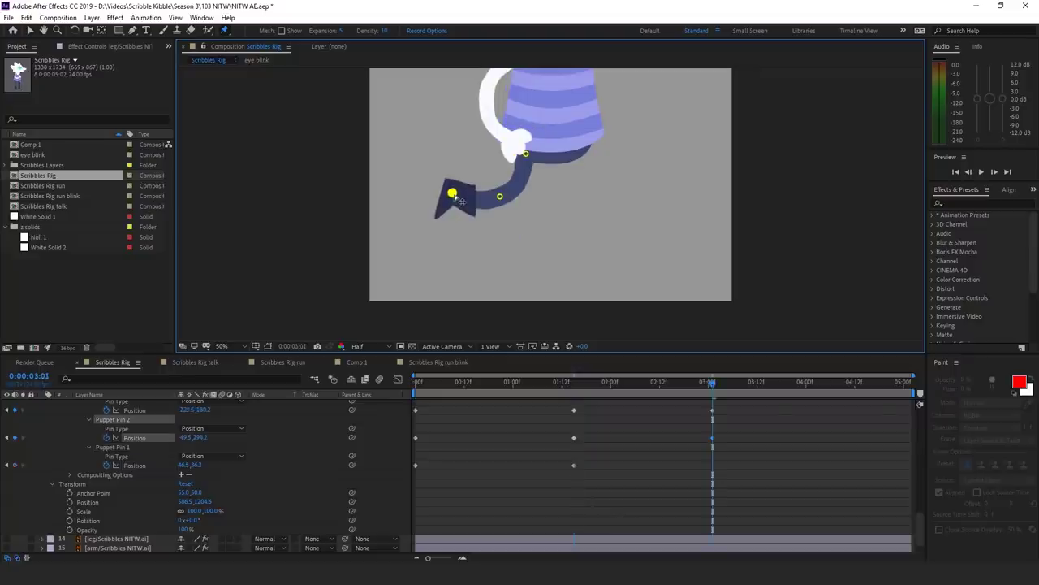
click(493, 191)
click(502, 198)
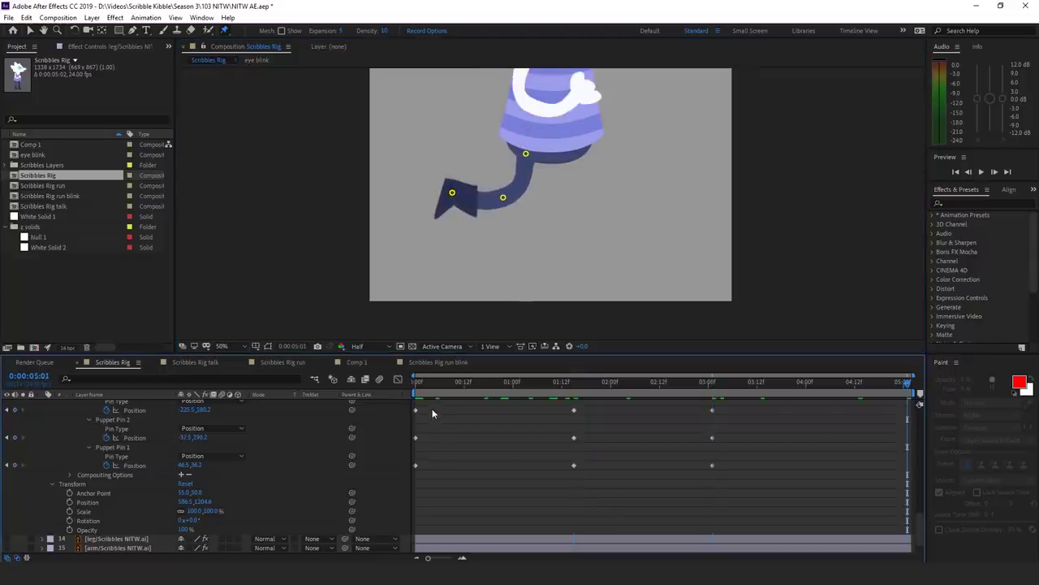
Copy the leg's first-frame pin keyframes to 0:00:05:01 and pose the leg at 0:00:04:02 with the knee forward and foot tucked back.
drag(431, 404, 410, 471)
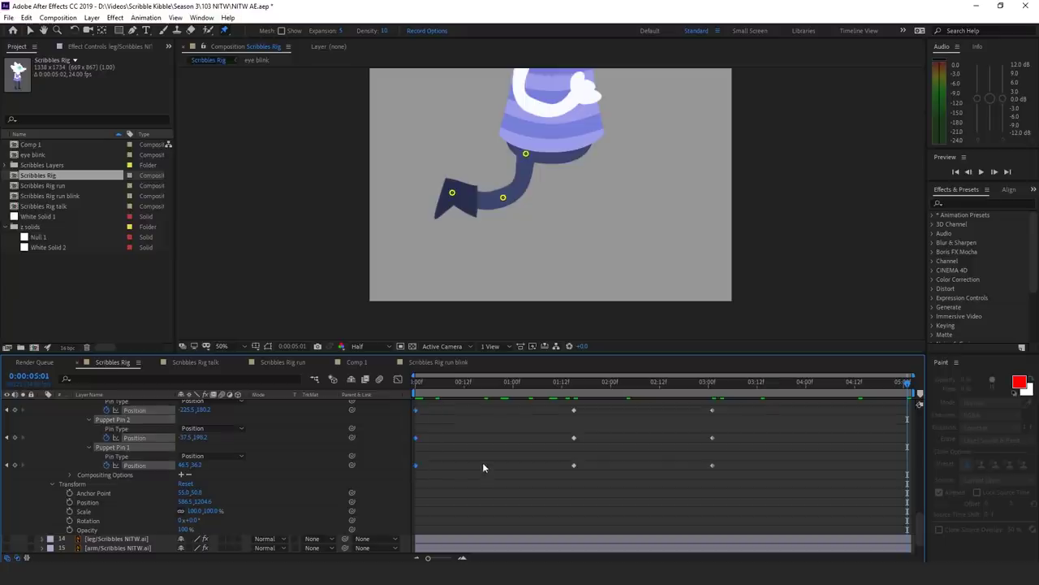
key(ctrl+v)
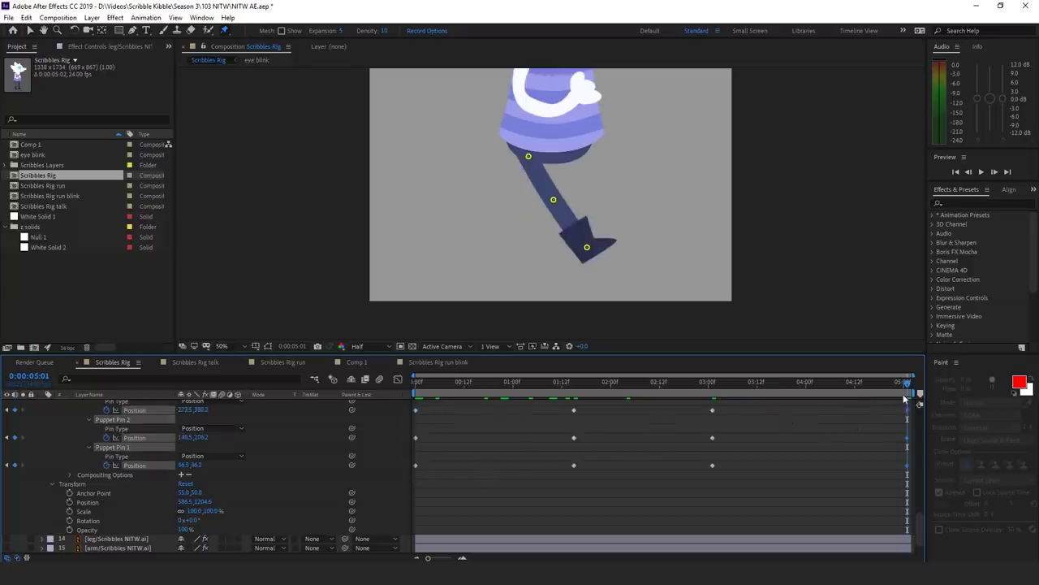
click(814, 390)
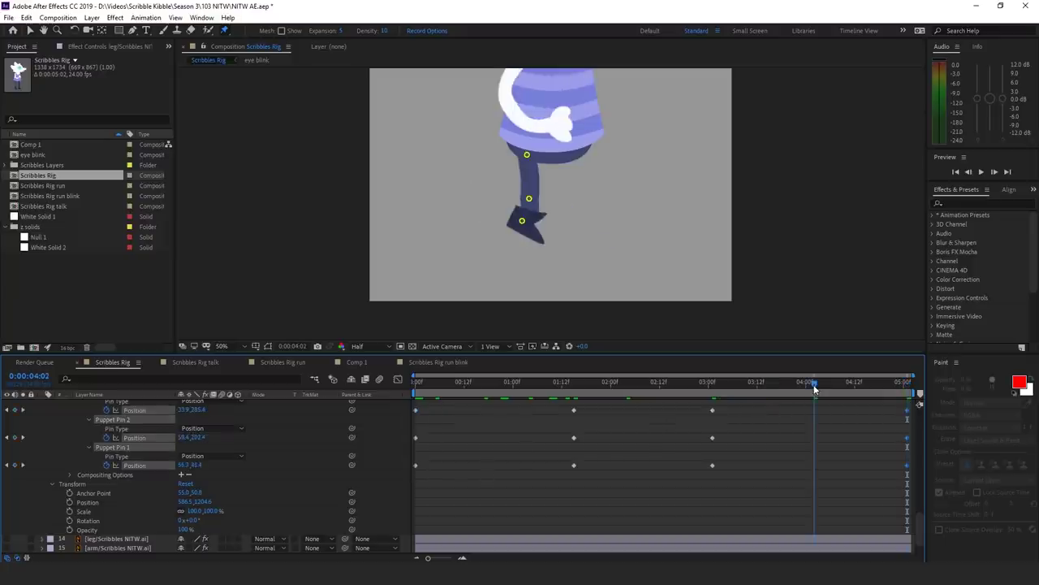
click(522, 221)
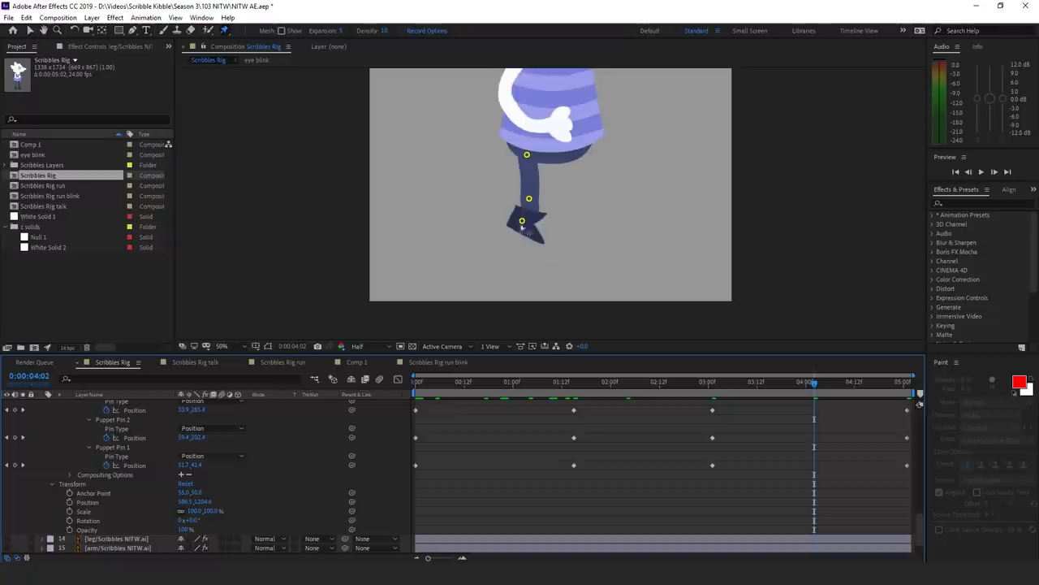
drag(522, 222, 549, 201)
click(527, 155)
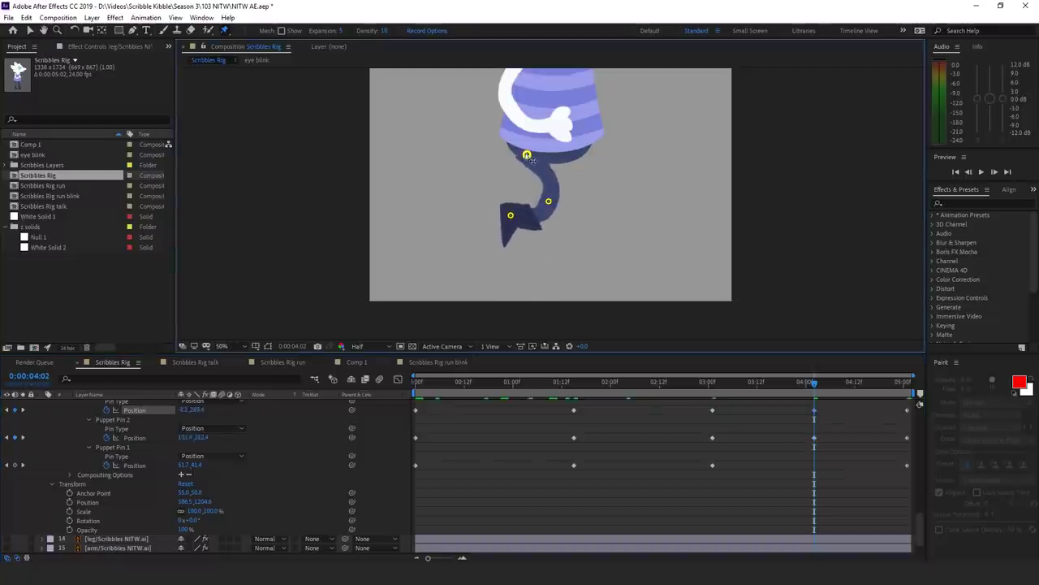
drag(529, 154, 531, 153)
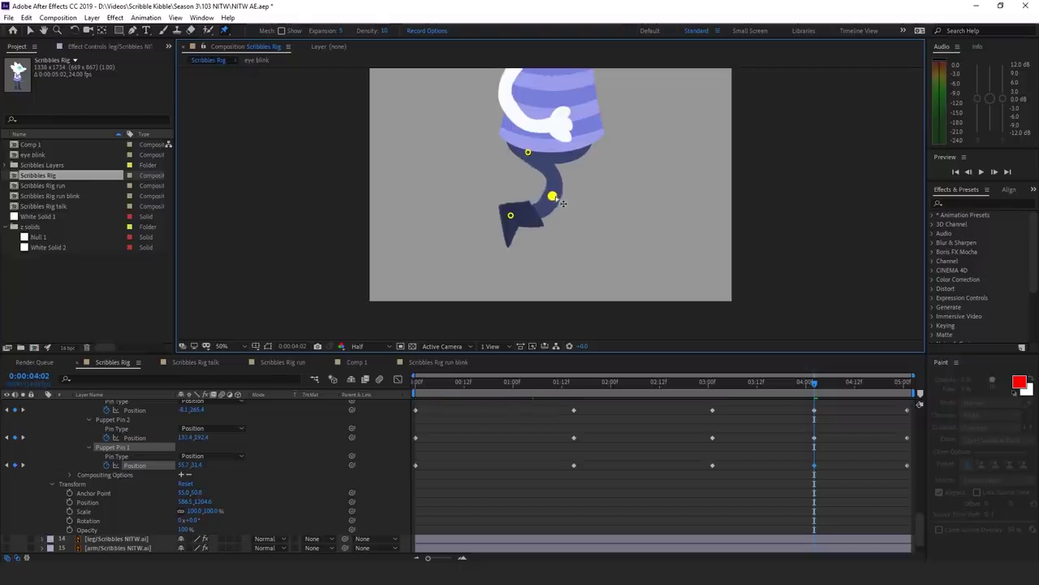
drag(563, 203, 565, 203)
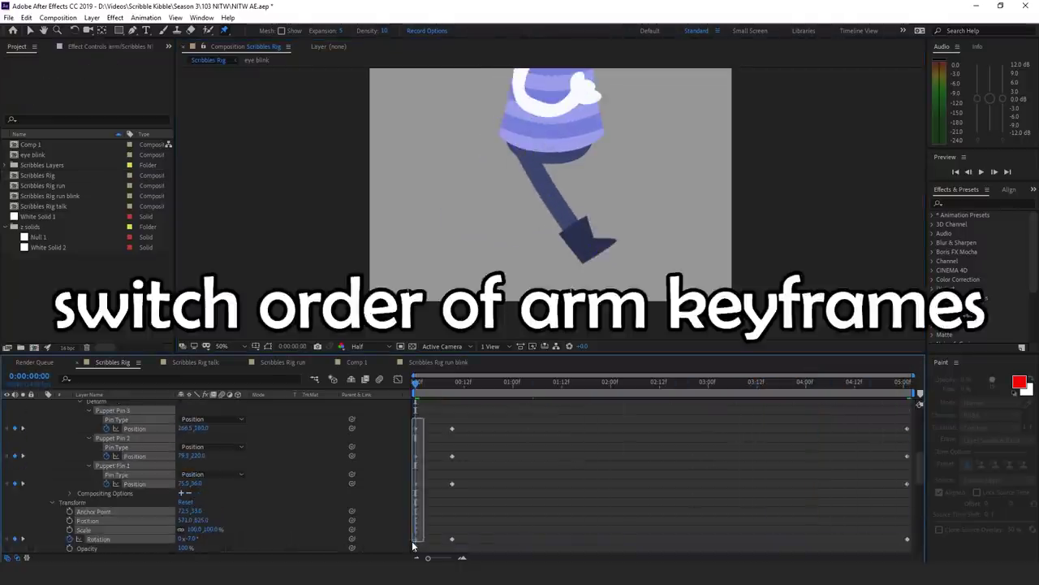
Switch the order of the other arm's pose keyframes so it starts swung back, and preview the motion.
drag(412, 542, 655, 526)
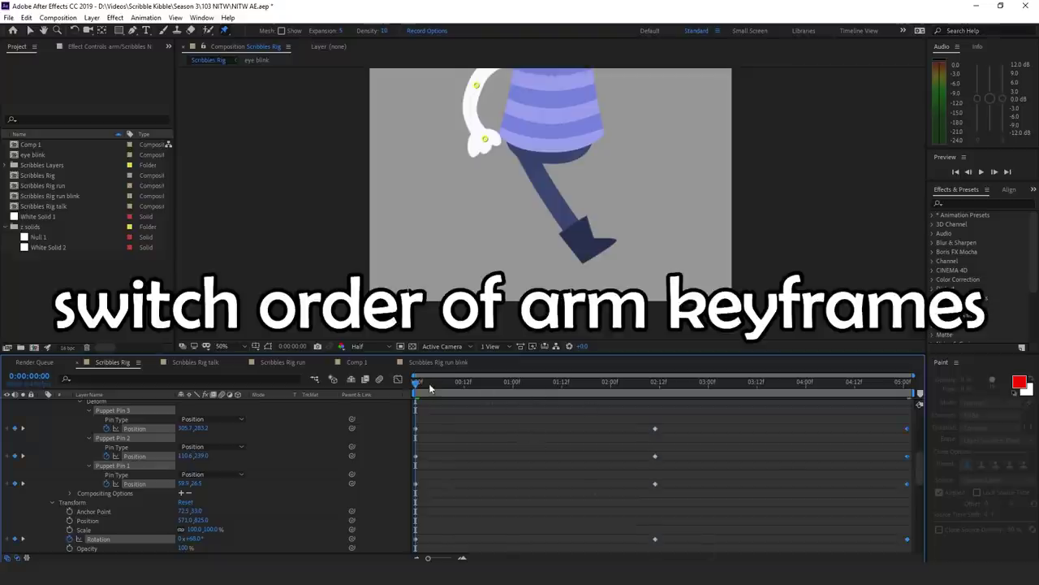
key(space)
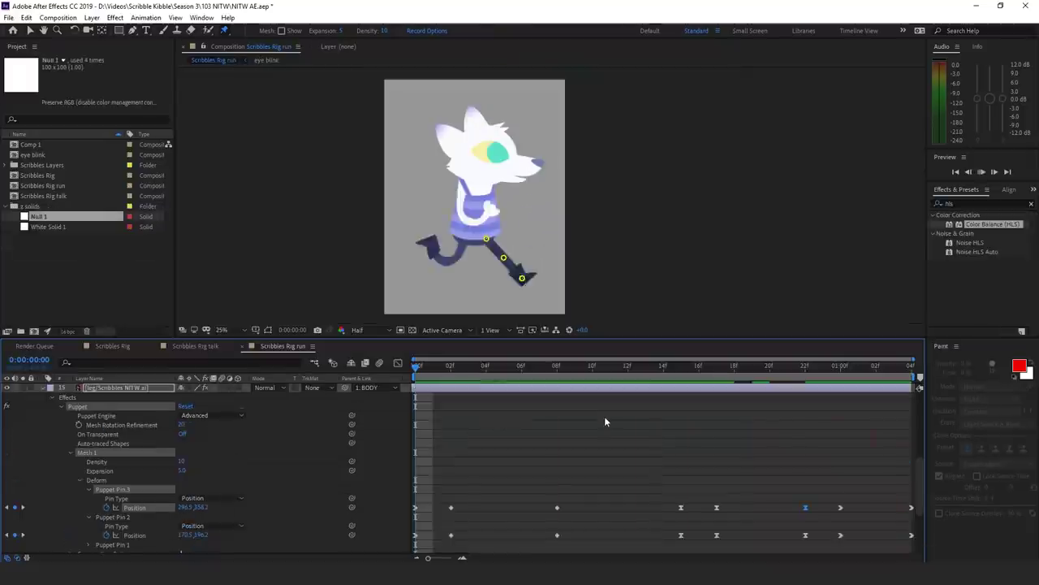
Play and scrub through the run cycle in the Scribbles Rig run composition to examine the leg poses.
key(space)
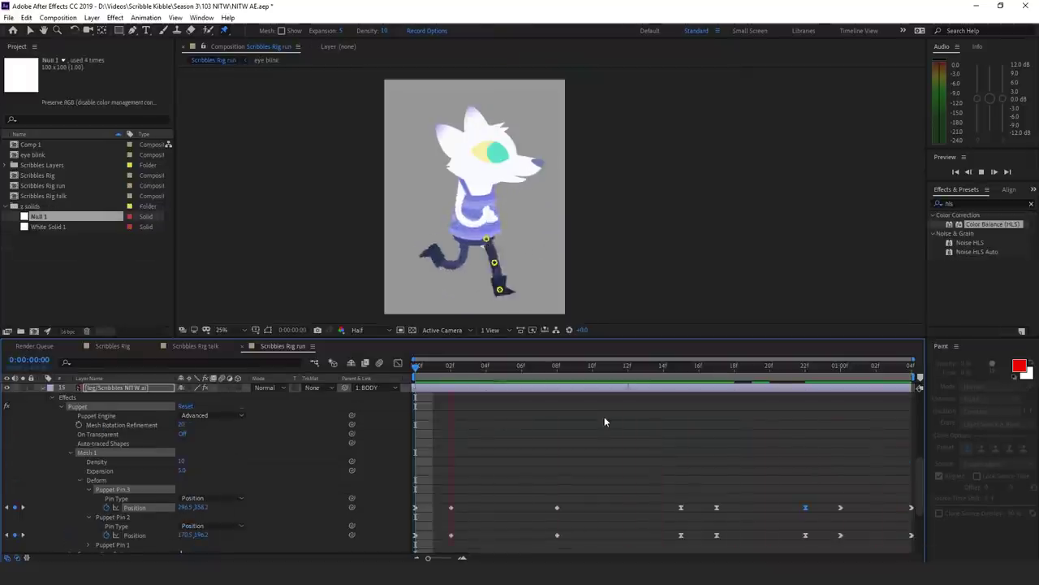
click(432, 368)
drag(431, 368, 593, 460)
scroll(599, 435, down, 4)
scroll(570, 452, up, 2)
click(576, 373)
drag(579, 376, 610, 375)
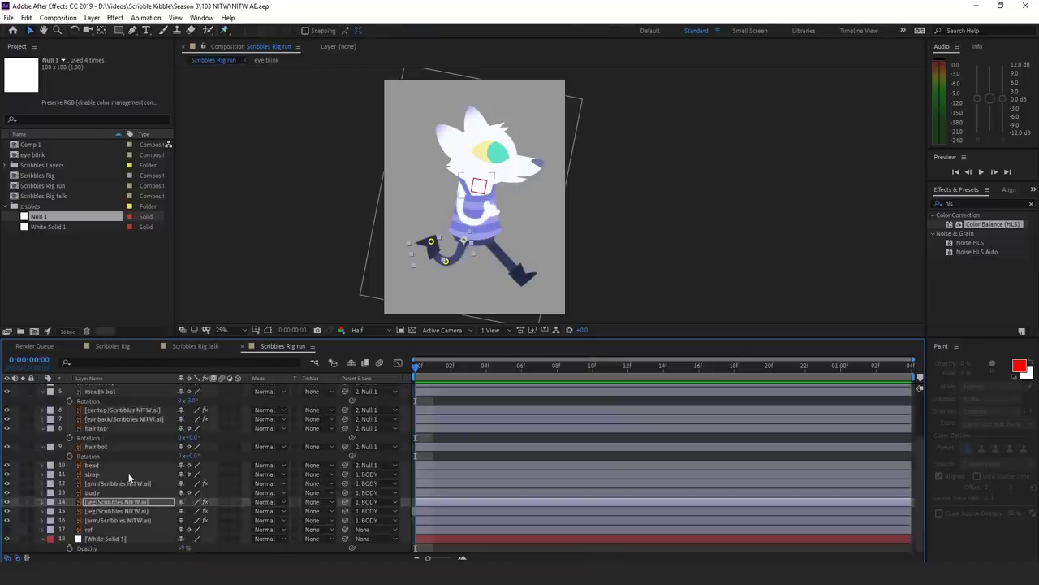
Add Position keyframes to the BODY and Null 1 layers at frames 0, 5, 12, 20 and near the end of the cycle.
scroll(128, 472, up, 2)
click(107, 387)
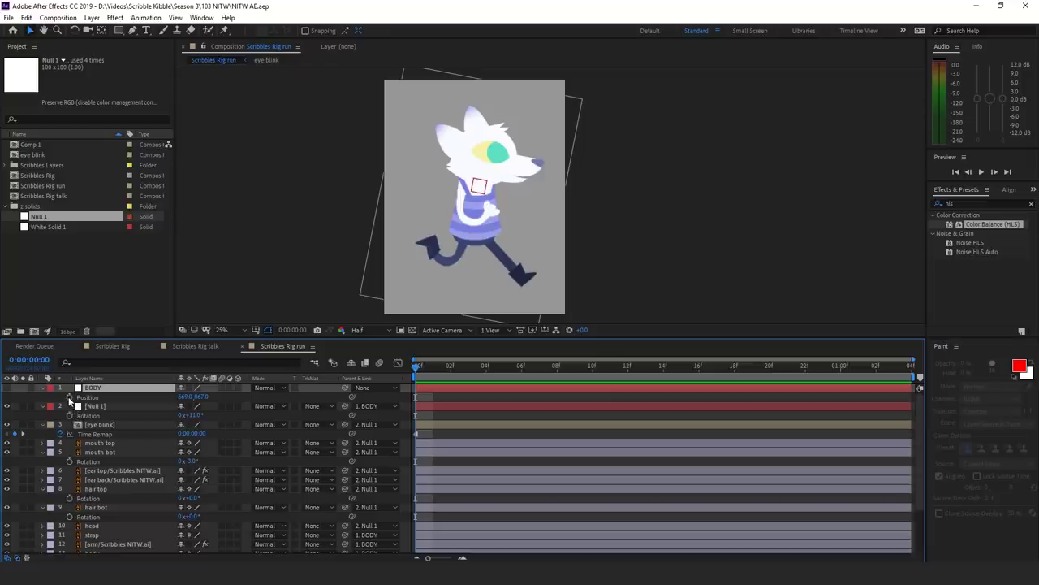
click(69, 397)
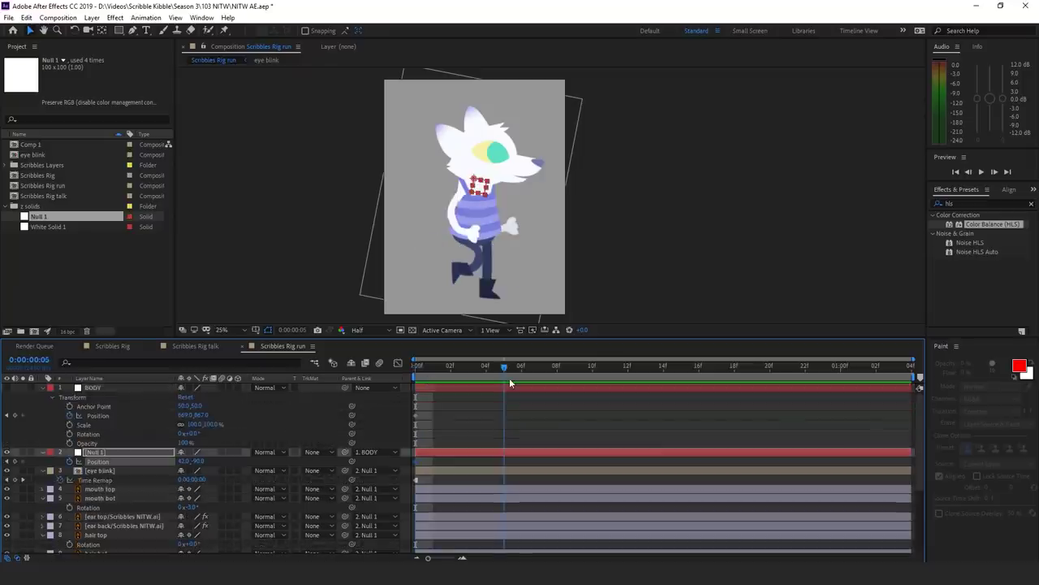
mouse_move(510, 380)
mouse_down()
mouse_move(518, 376)
mouse_move(509, 380)
mouse_up()
click(14, 415)
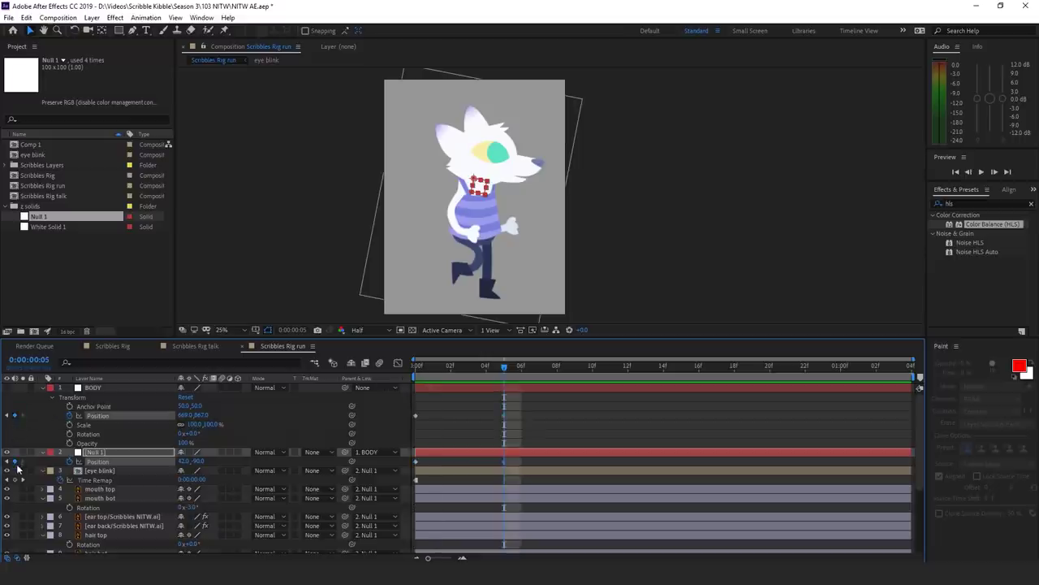
click(513, 386)
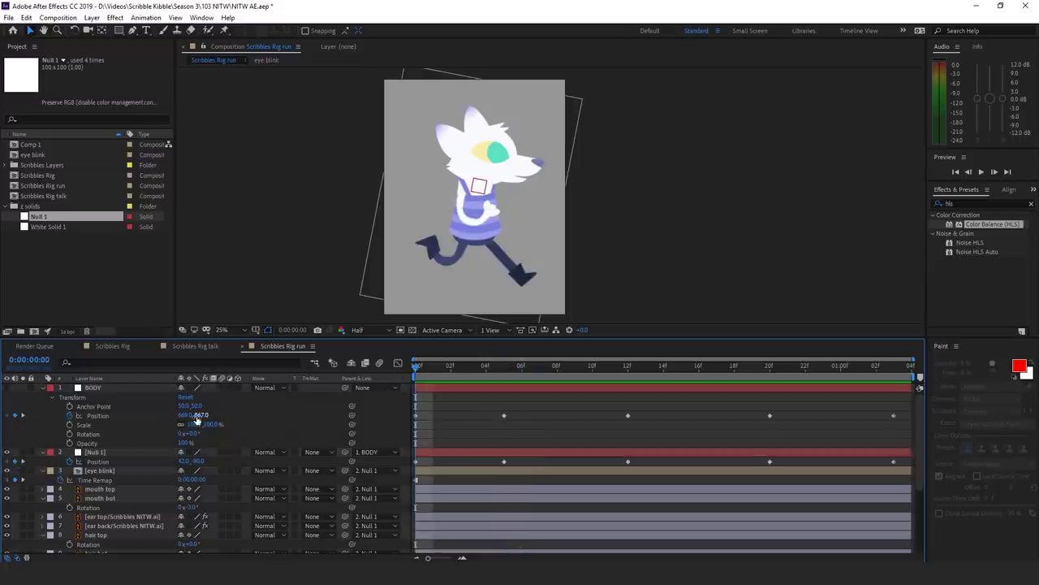
Set the BODY null's Position Y to 919 at the first frame and preview the body bounce.
drag(197, 415, 217, 413)
key(space)
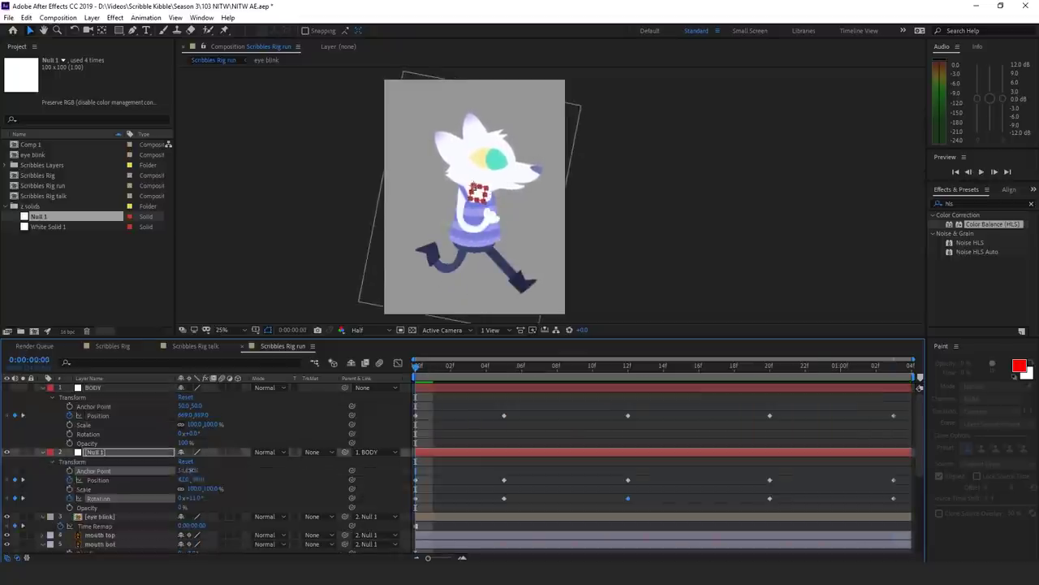
Set Null 1's Anchor Point X to 25 and preview the head movement in the run cycle.
drag(192, 471, 195, 471)
key(space)
key(space)
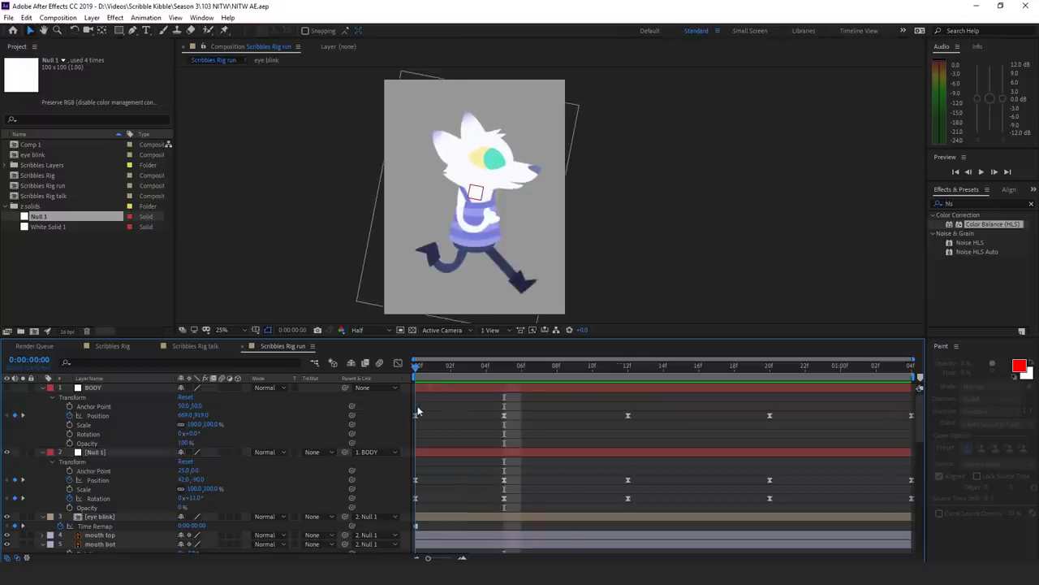
Lower the BODY null with extra Position keyframes at frames 1 and 13, and preview the run cycle.
drag(417, 411, 430, 411)
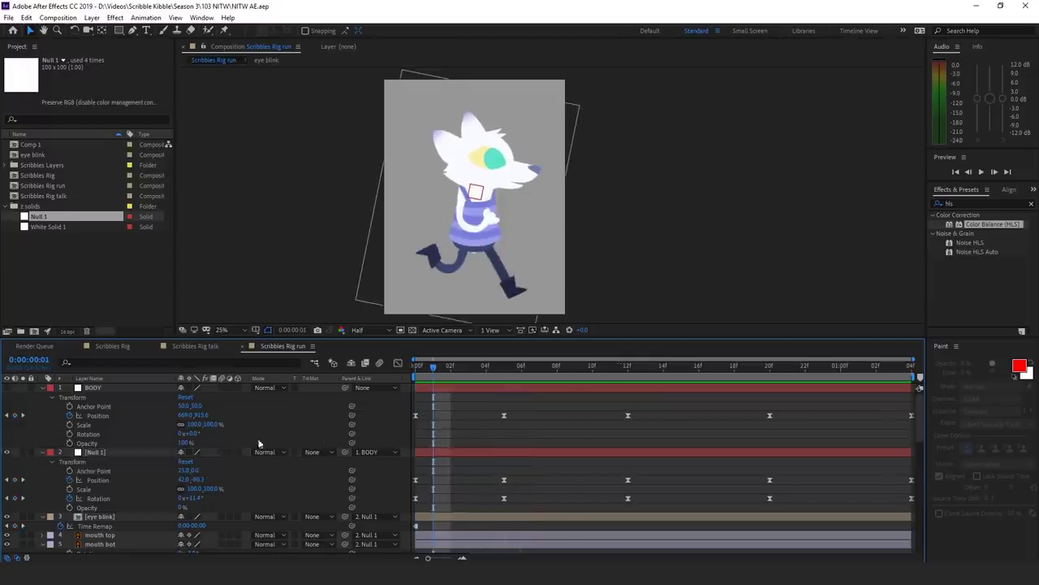
drag(202, 416, 207, 416)
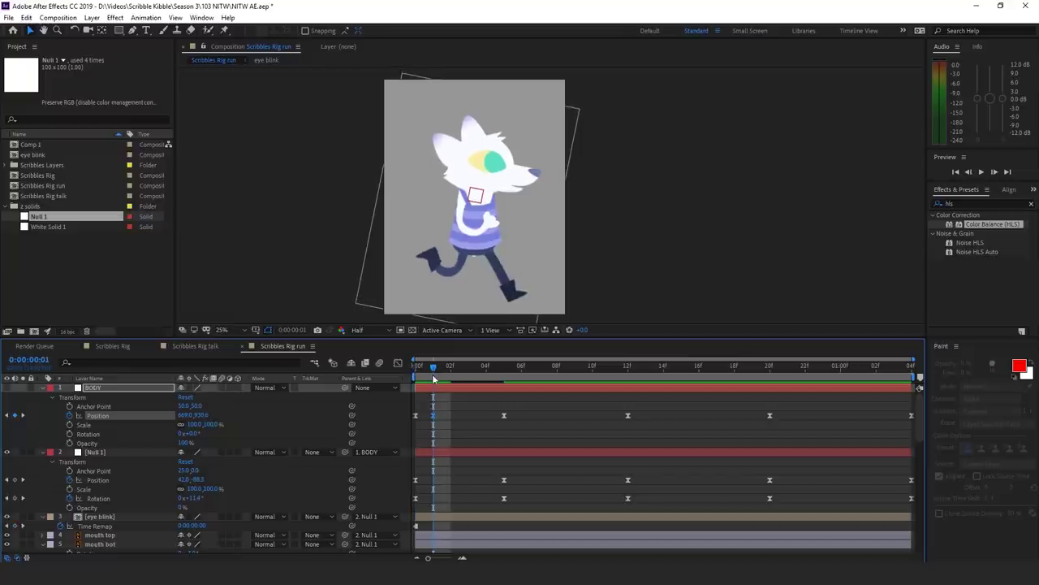
drag(433, 376, 644, 380)
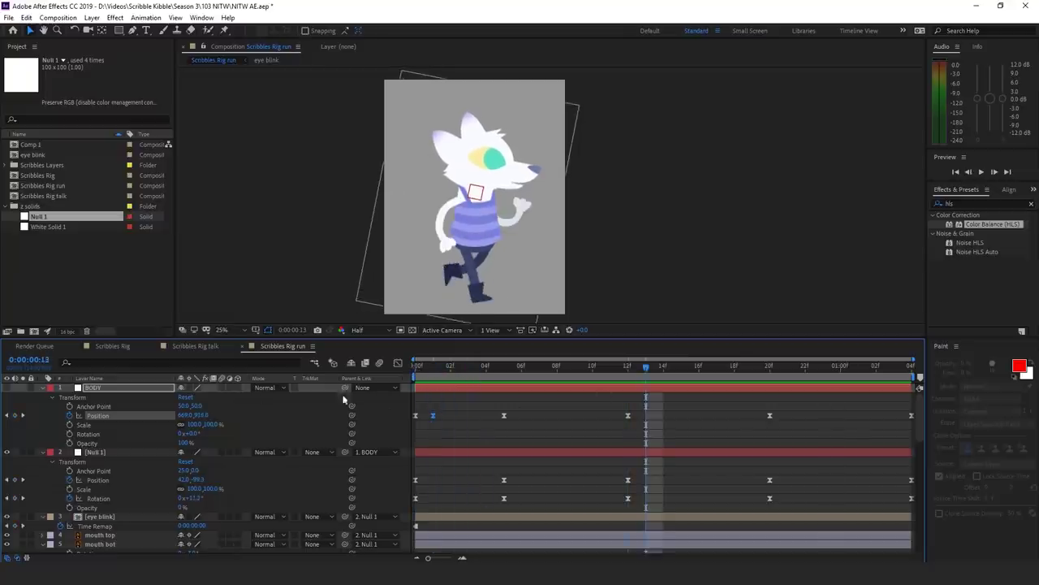
drag(199, 414, 210, 413)
key(space)
key(space)
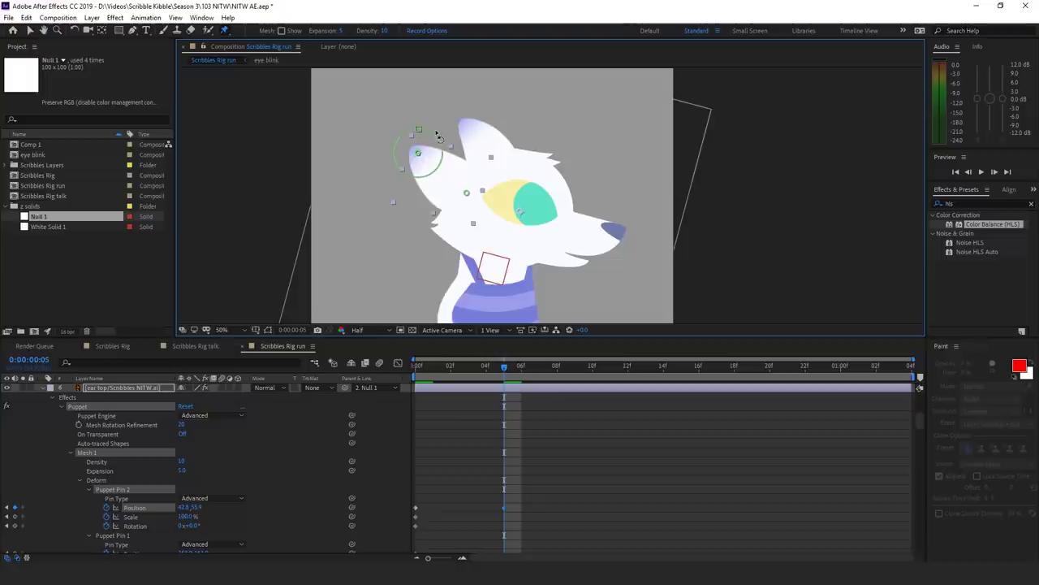
At frame 5, rotate the ear top layer's Puppet Pin 2 to about -13.5° and shift it back slightly, and preview the ear motion.
drag(427, 135, 428, 136)
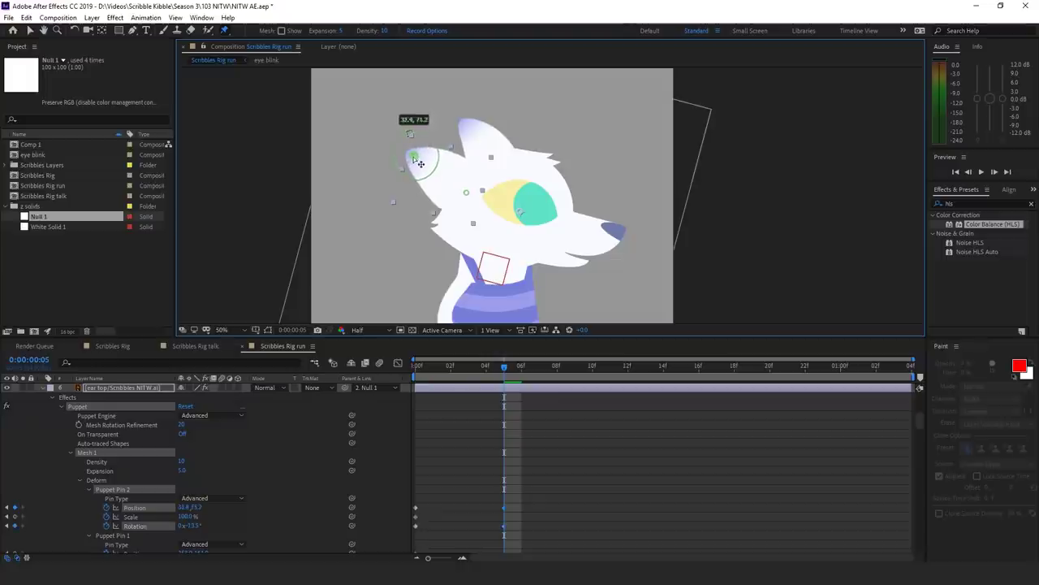
scroll(502, 380, down, 5)
key(space)
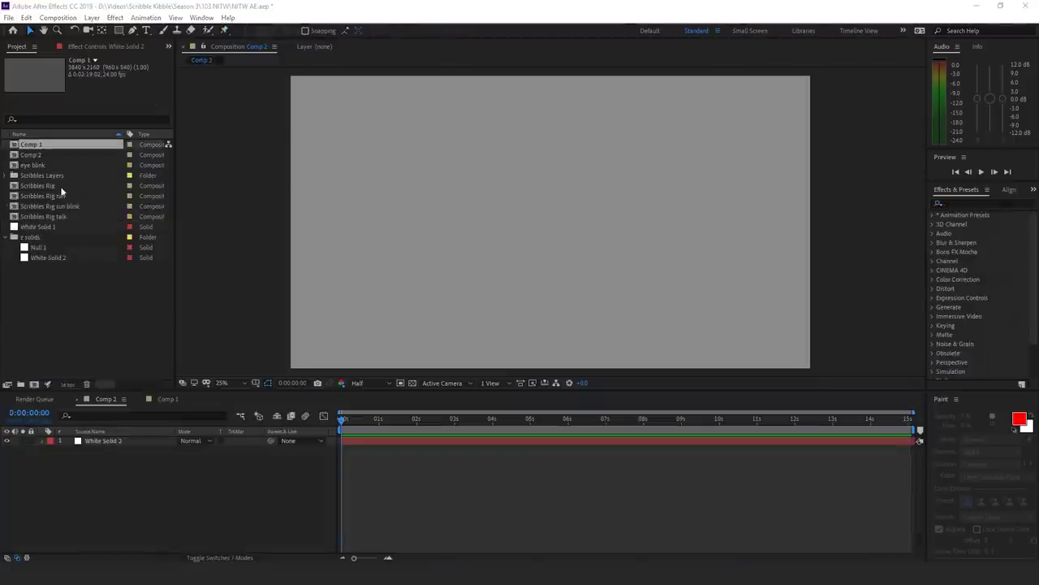
Add the Scribbles Rig run composition above White Solid 2 in Comp 2 and enable time remapping on it.
mouse_move(61, 195)
mouse_down()
mouse_move(182, 490)
mouse_move(173, 435)
mouse_up()
right_click(162, 440)
mouse_move(195, 202)
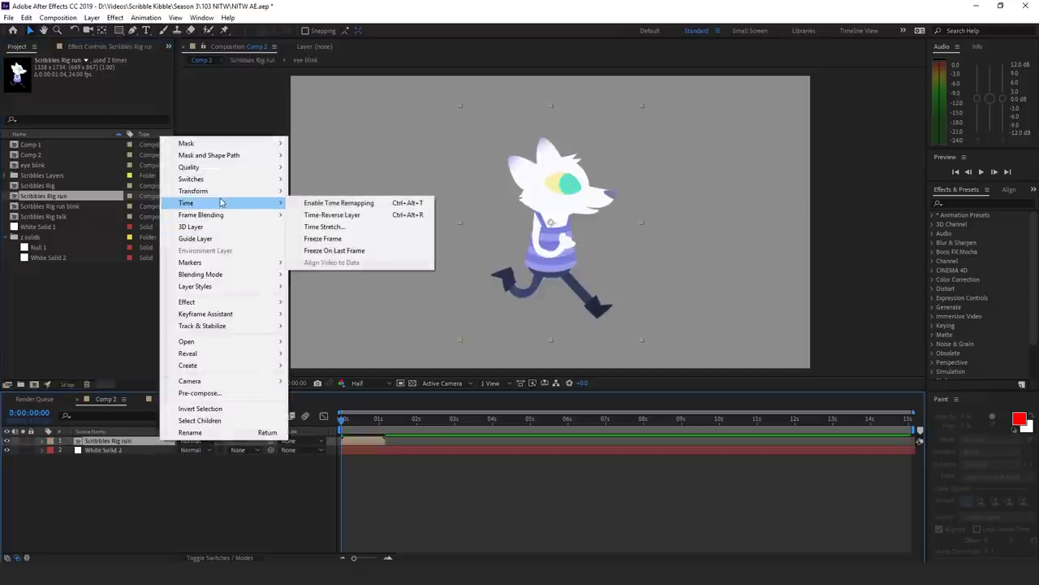
click(333, 203)
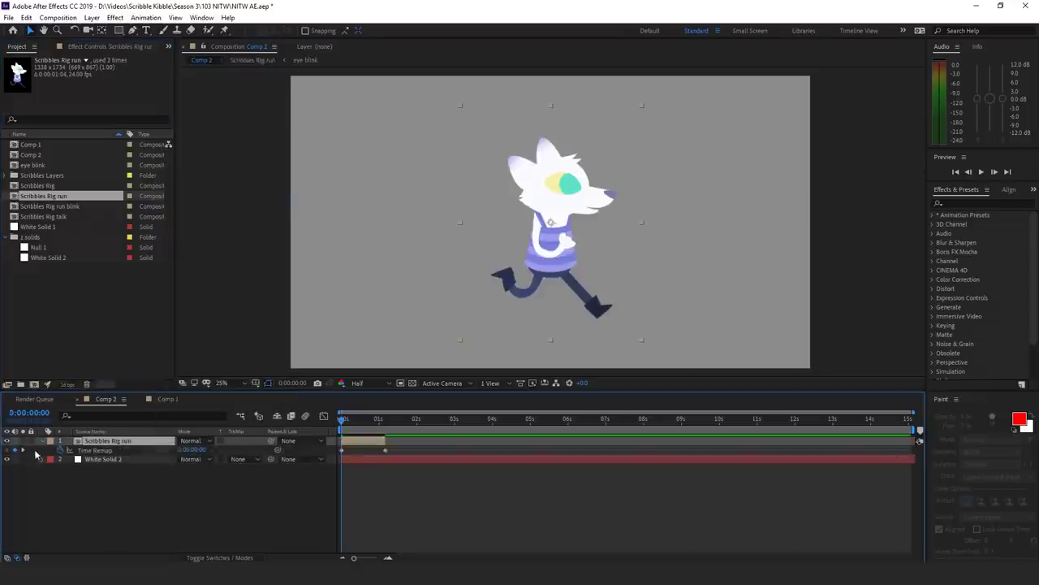
Apply the expression loopOut(); to the layer's Time Remap and replace the end keyframe with one at 0:00:01:03.
alt+click(62, 450)
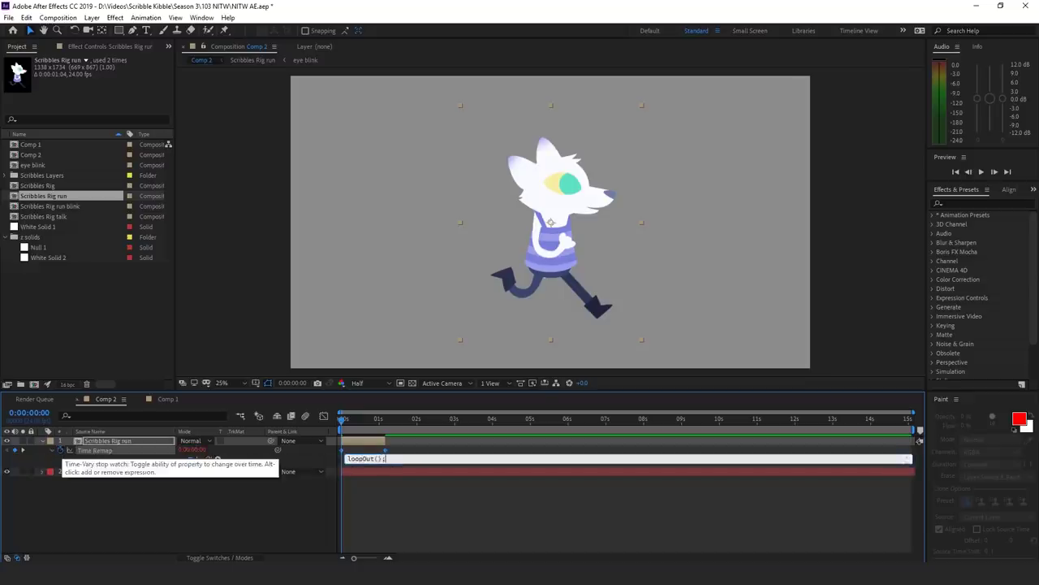
click(113, 485)
click(23, 451)
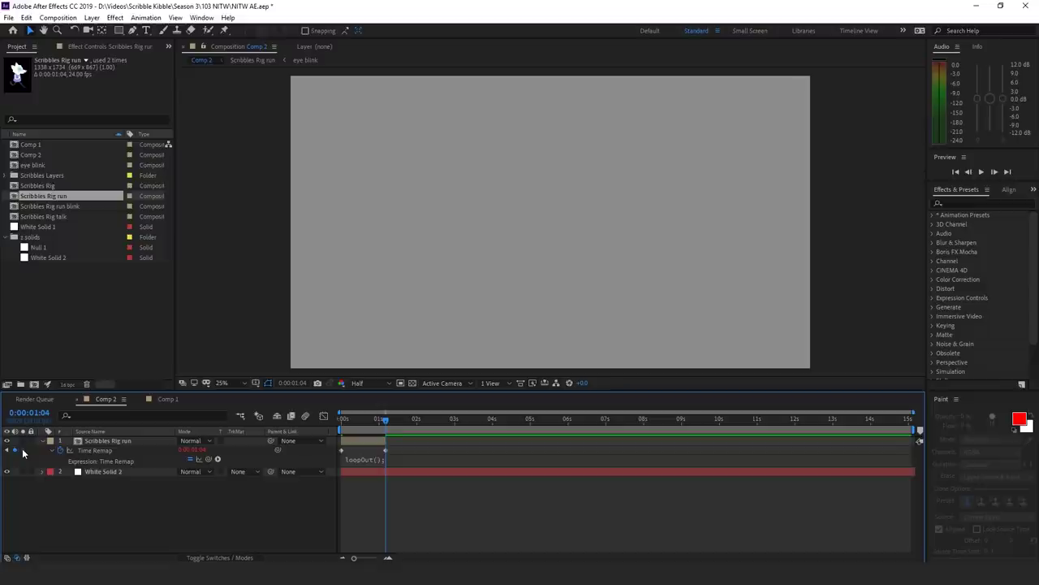
key(Page_Up)
click(16, 453)
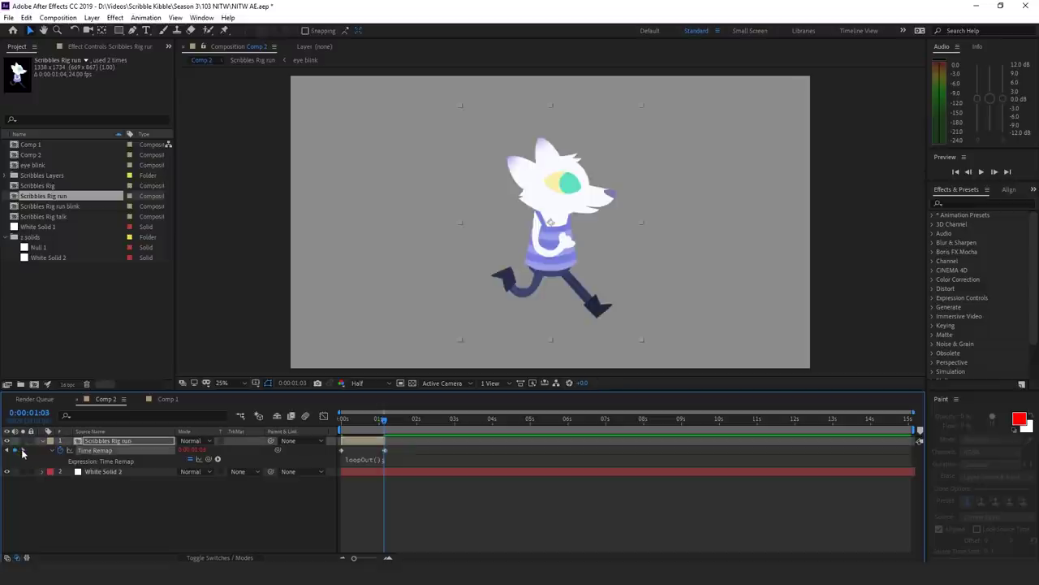
click(22, 451)
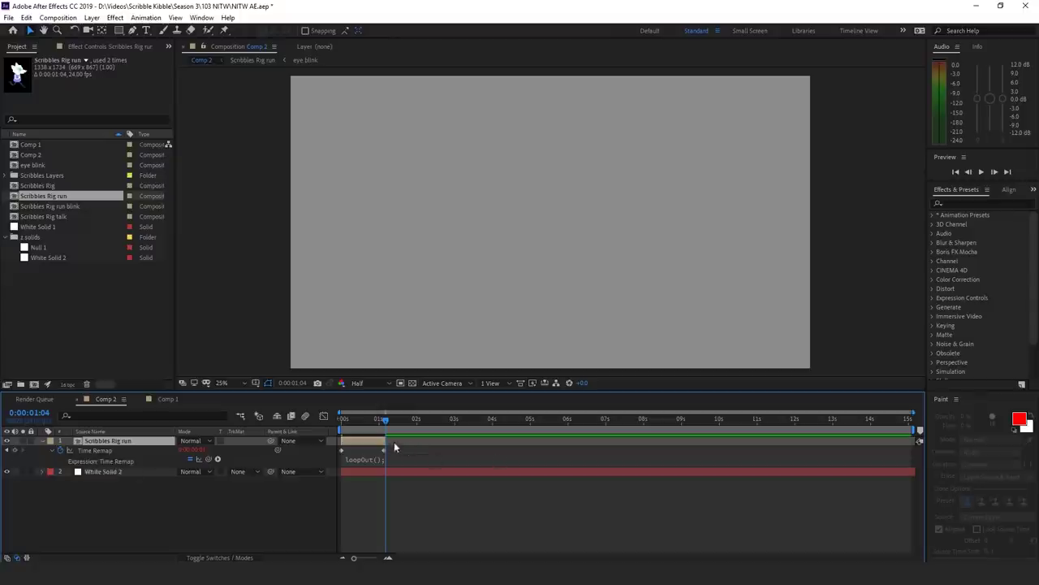
Extend the Scribbles Rig run layer to the end of Comp 2 and preview the looping run.
drag(387, 440, 915, 440)
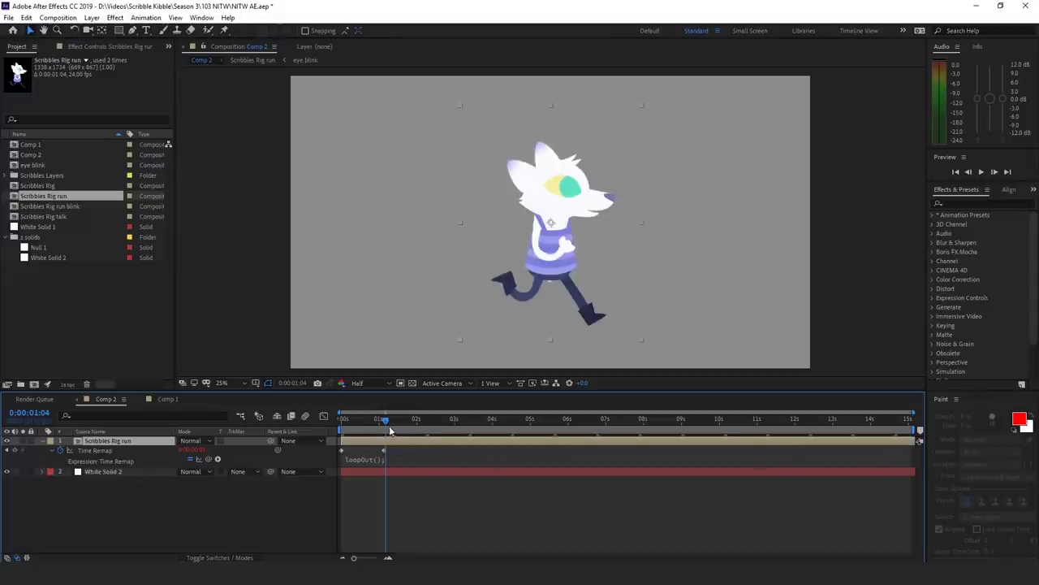
key(space)
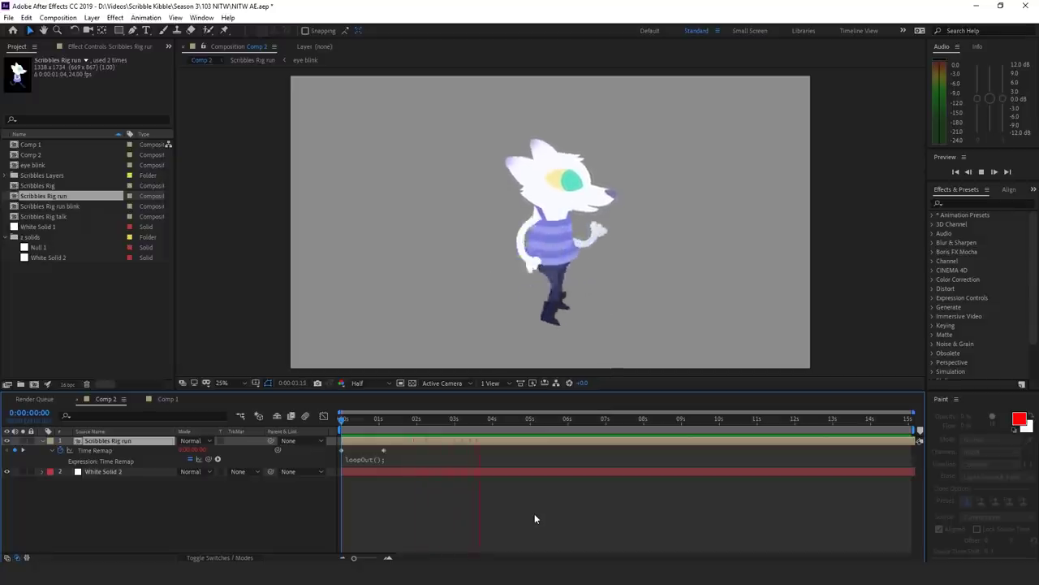
key(space)
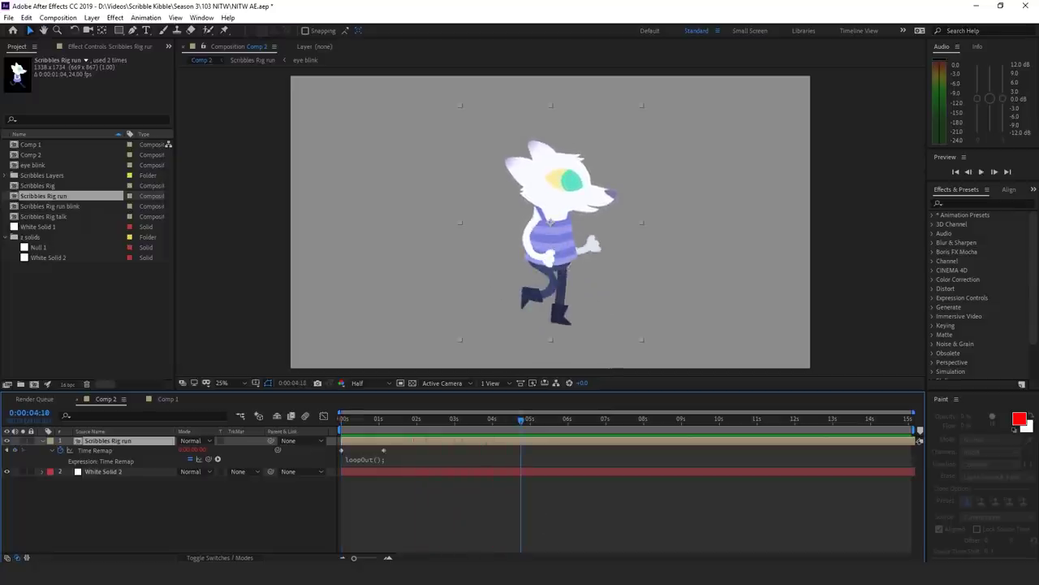
Time-stretch the Scribbles Rig run layer with a stretch factor of 50 and preview it from the first frame.
right_click(400, 443)
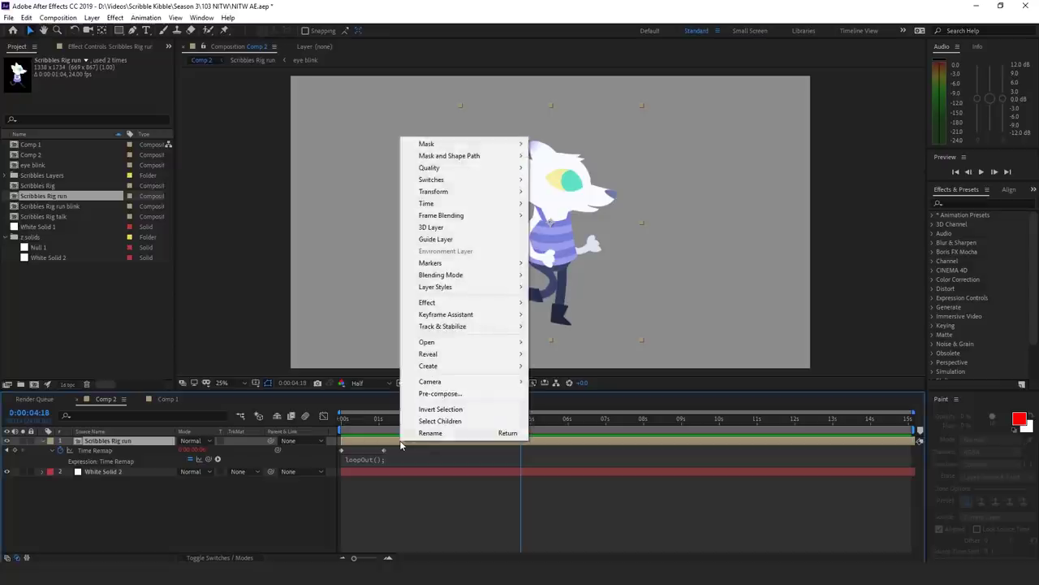
mouse_move(468, 210)
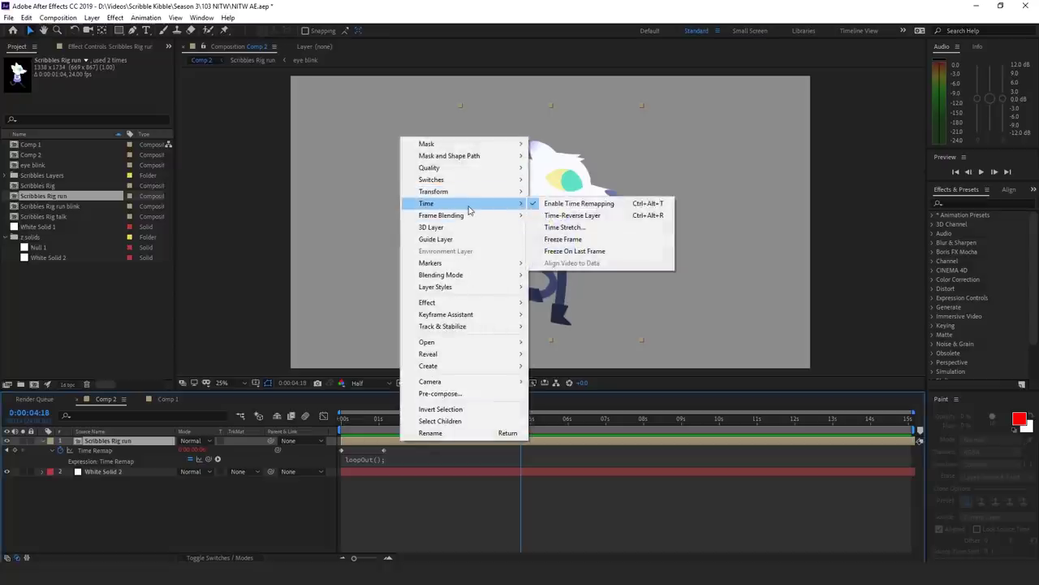
click(560, 228)
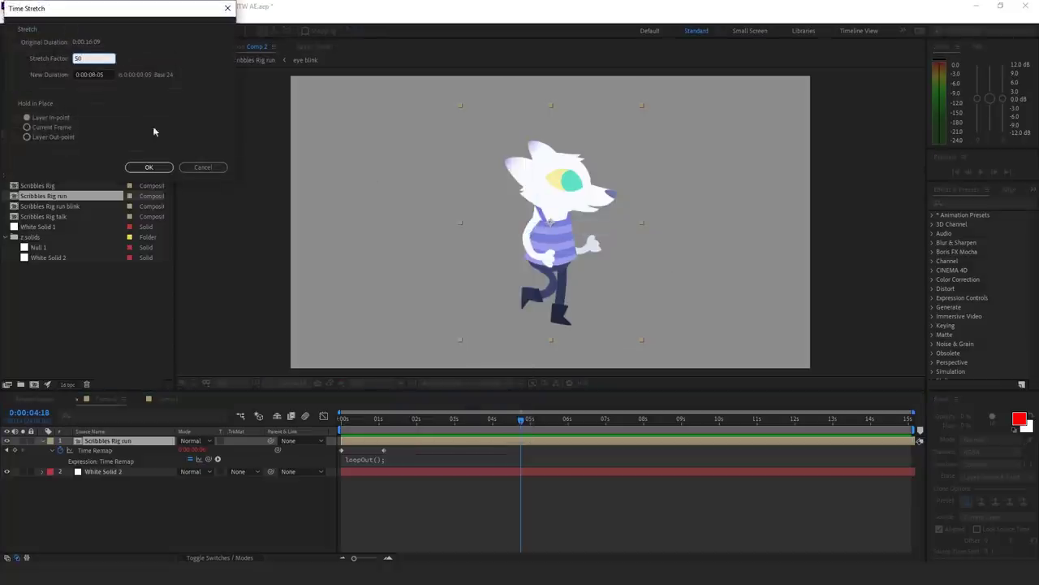
click(149, 167)
key(Home)
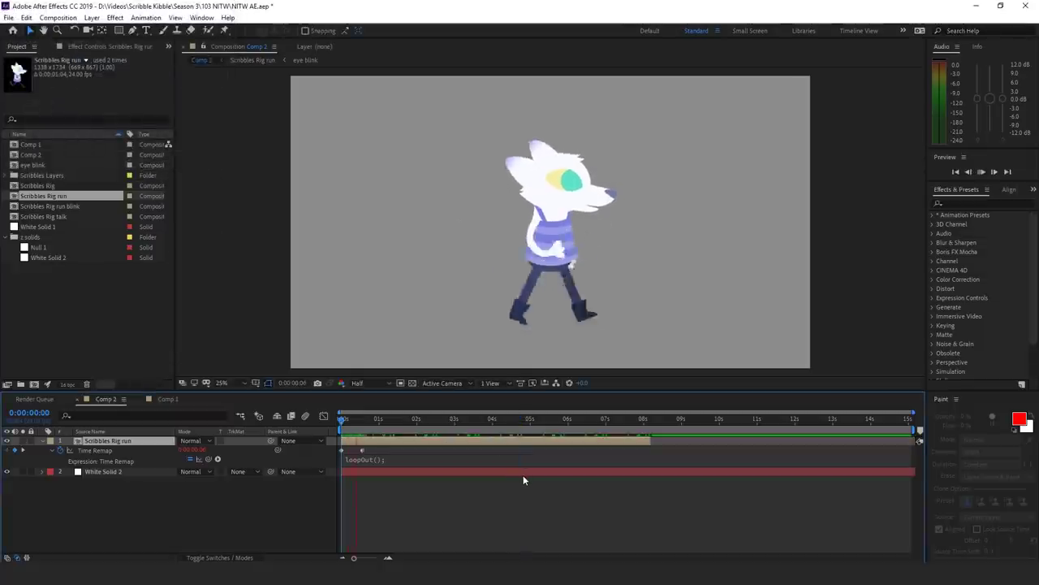